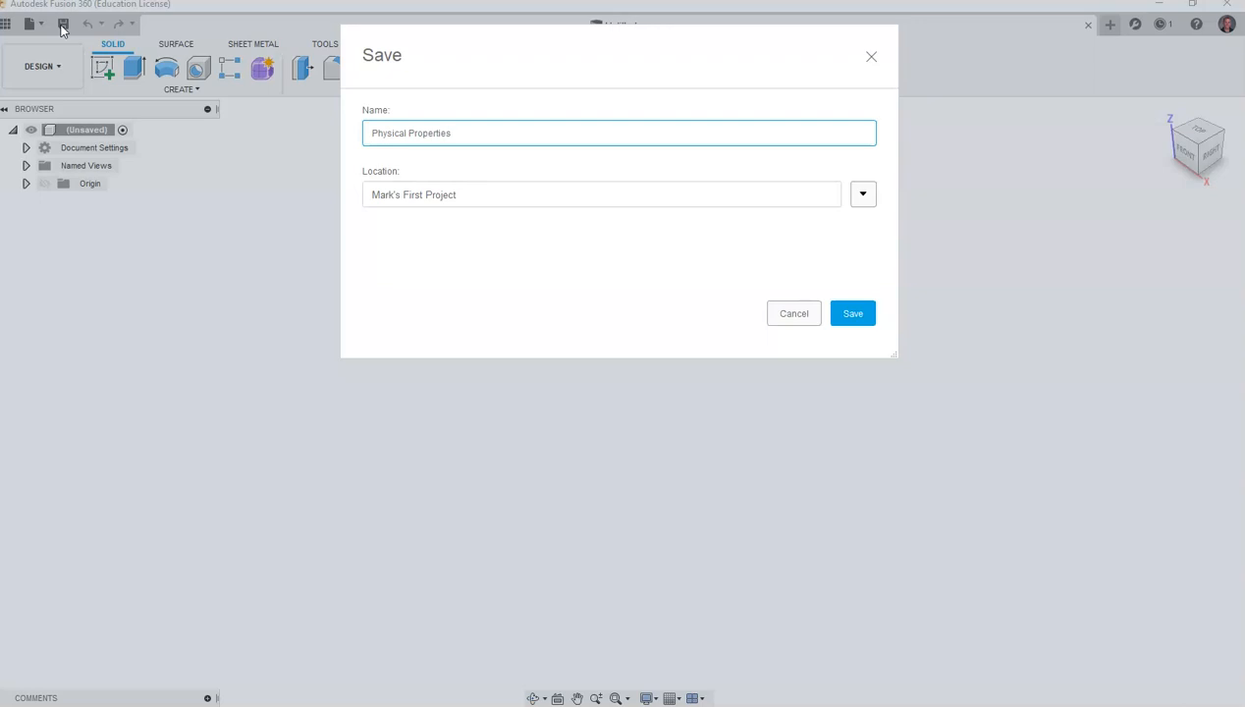
Step: Save the new design under the name Physical Properties
{"action": "key", "text": "Return"}
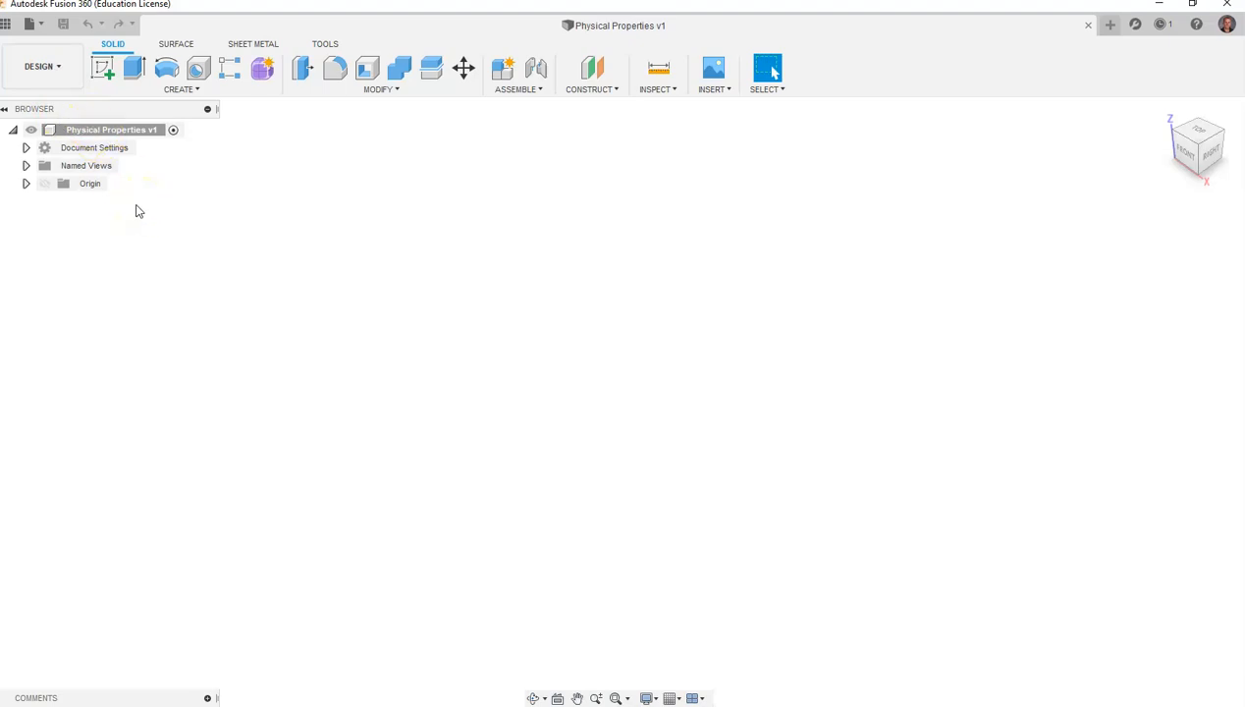
Step: Check the document's active unit type and the available unit options without changing them
{"action": "left_click", "coordinate": [25, 147]}
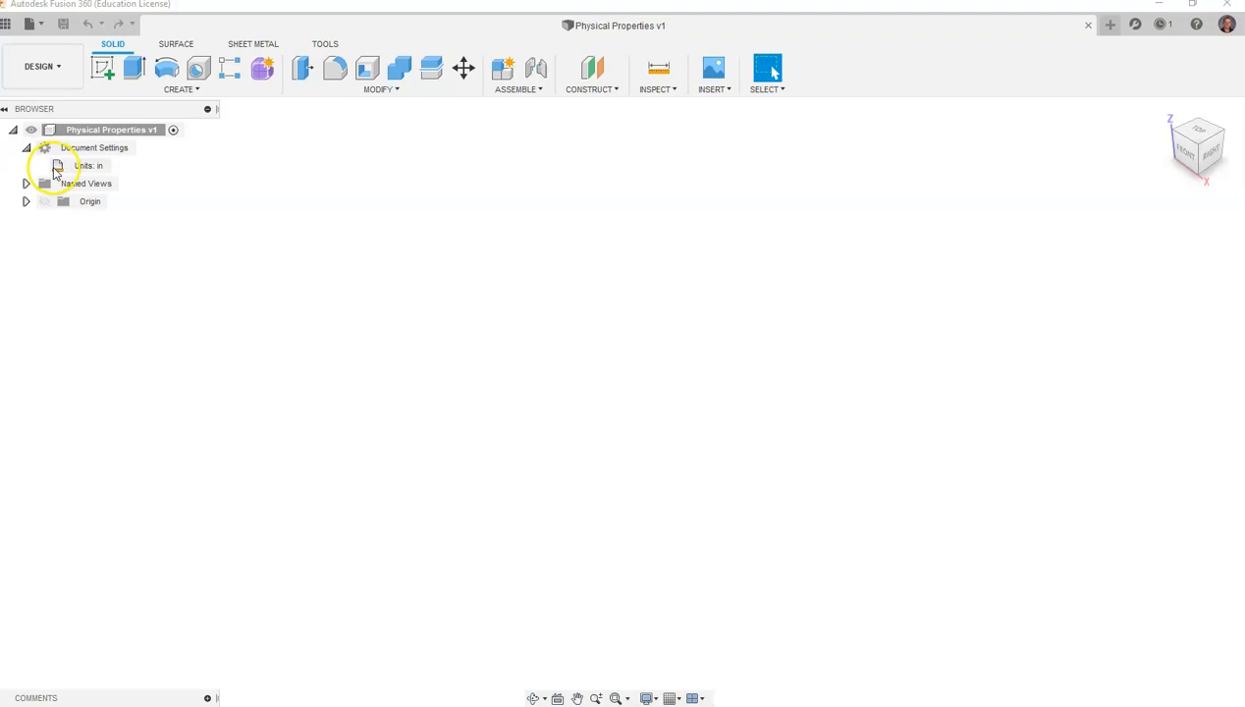
{"action": "left_click", "coordinate": [119, 167]}
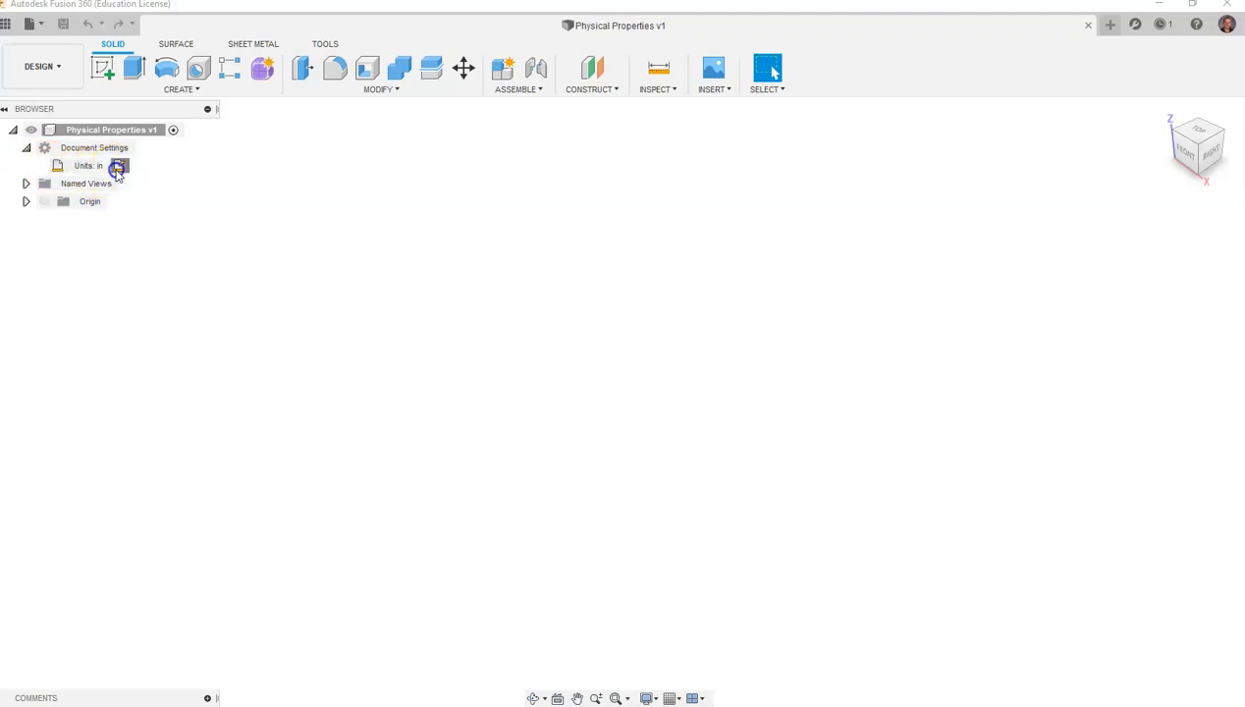
{"action": "left_click", "coordinate": [1099, 221]}
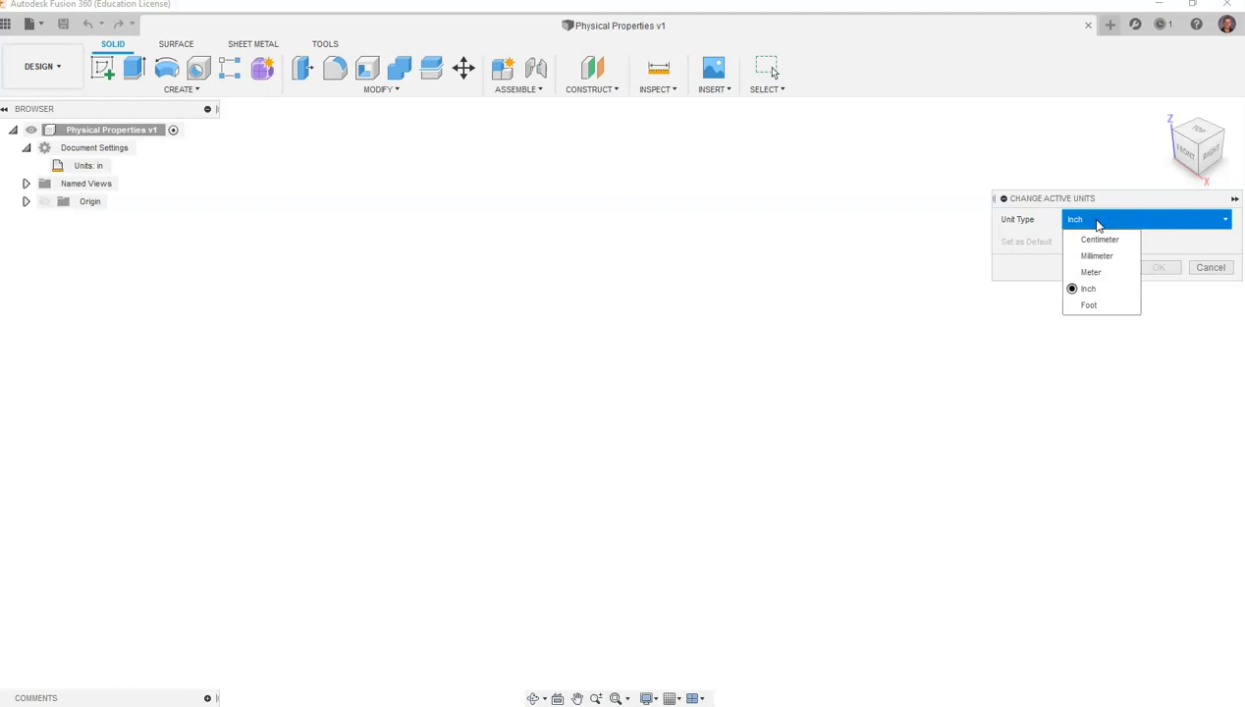
{"action": "left_click", "coordinate": [1099, 221]}
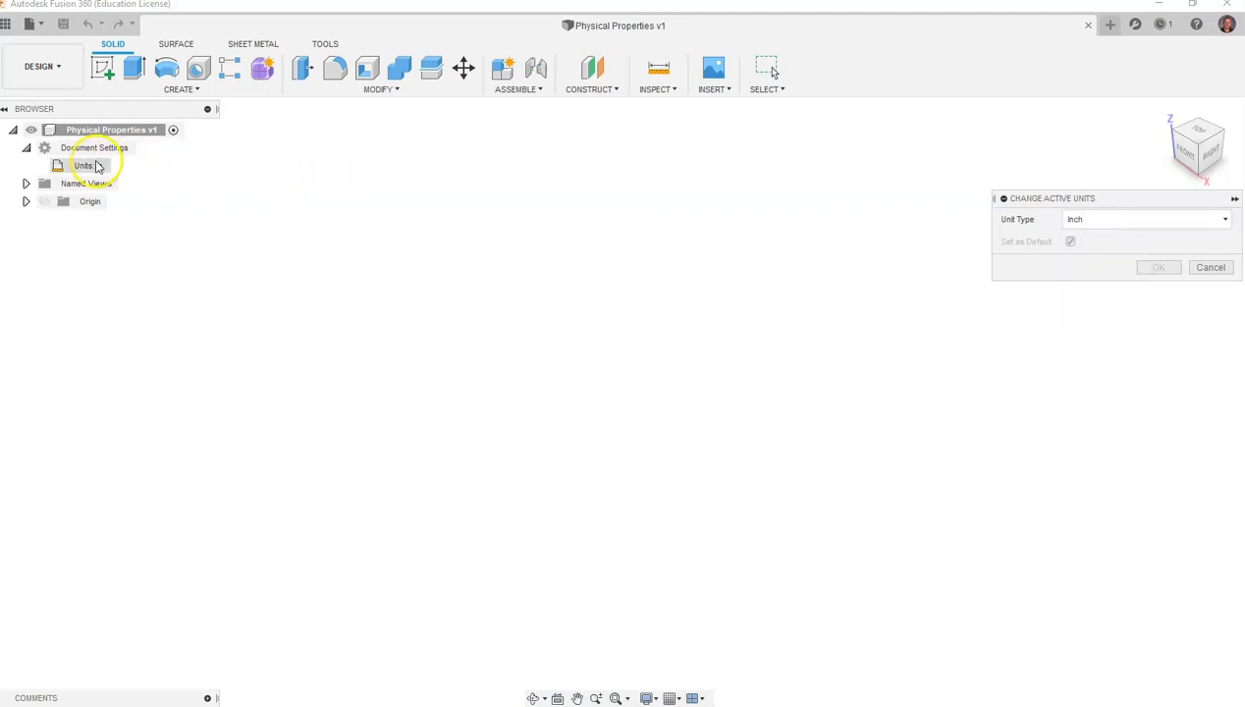
{"action": "left_click", "coordinate": [1210, 267]}
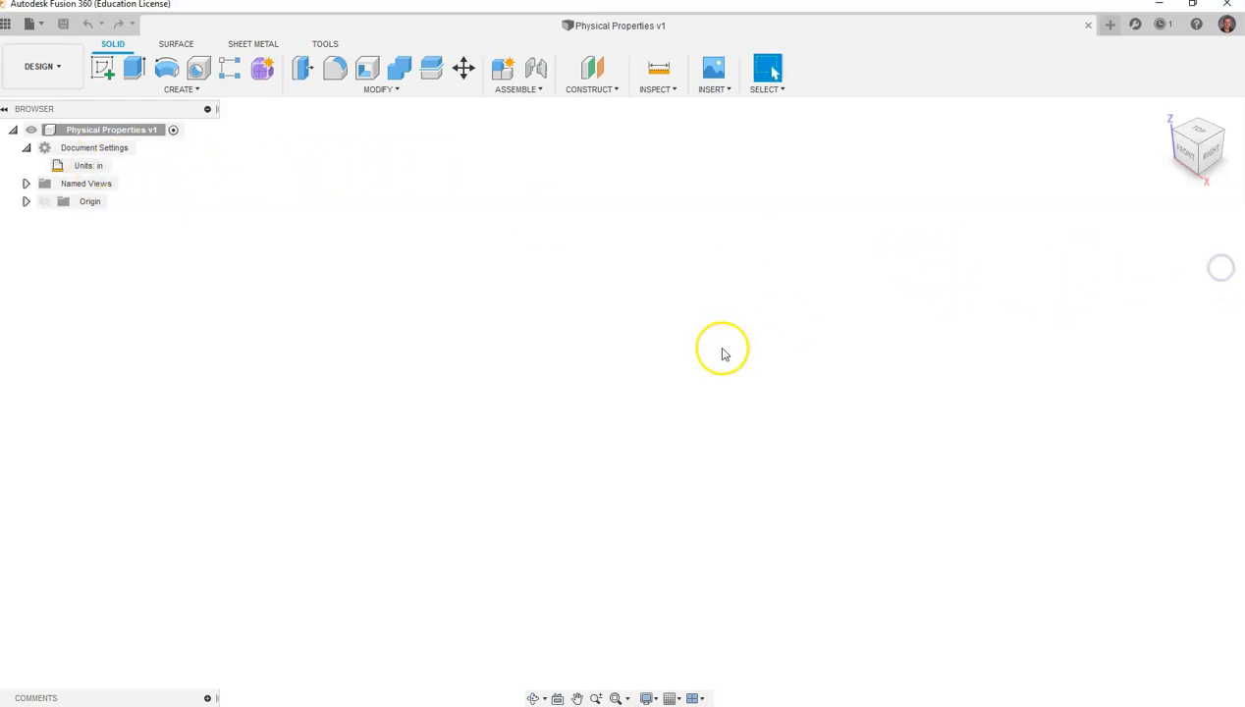
Step: Start a sketch on the front plane and draw a 3 in horizontal line from the origin along the positive X axis
{"action": "left_click", "coordinate": [102, 70]}
{"action": "left_click", "coordinate": [662, 397]}
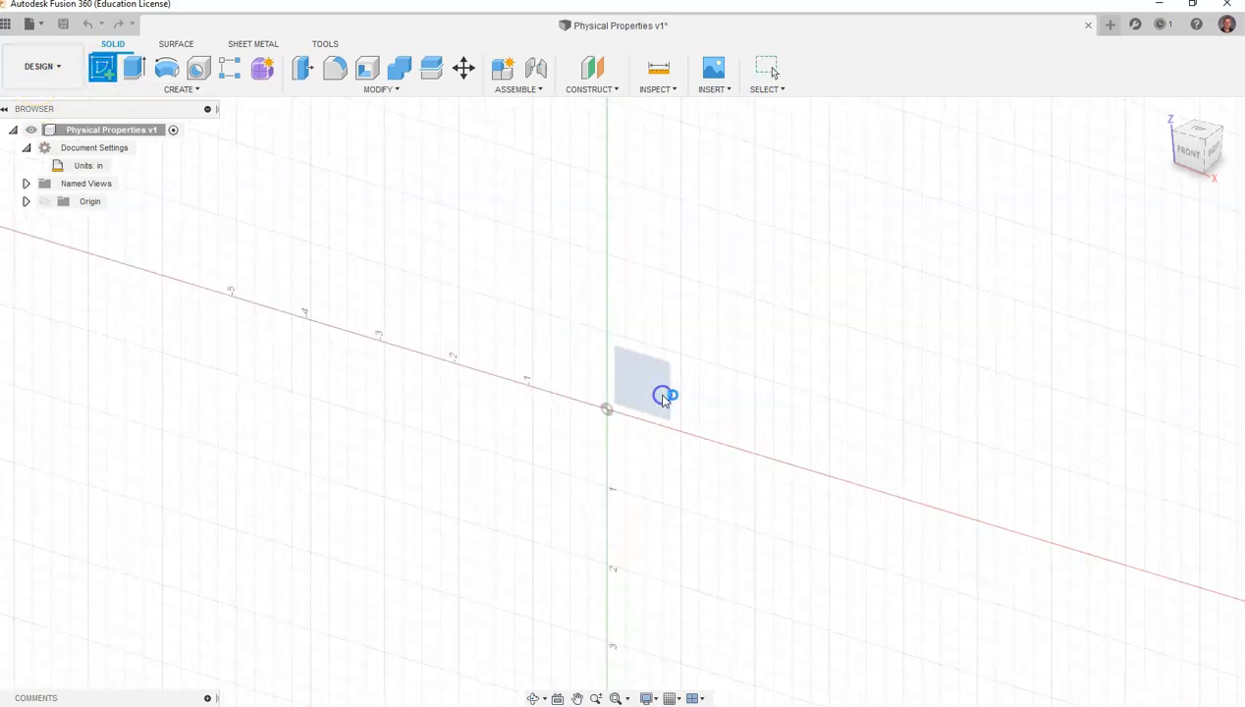
{"action": "scroll", "coordinate": [592, 463], "scroll_direction": "up", "scroll_amount": 2}
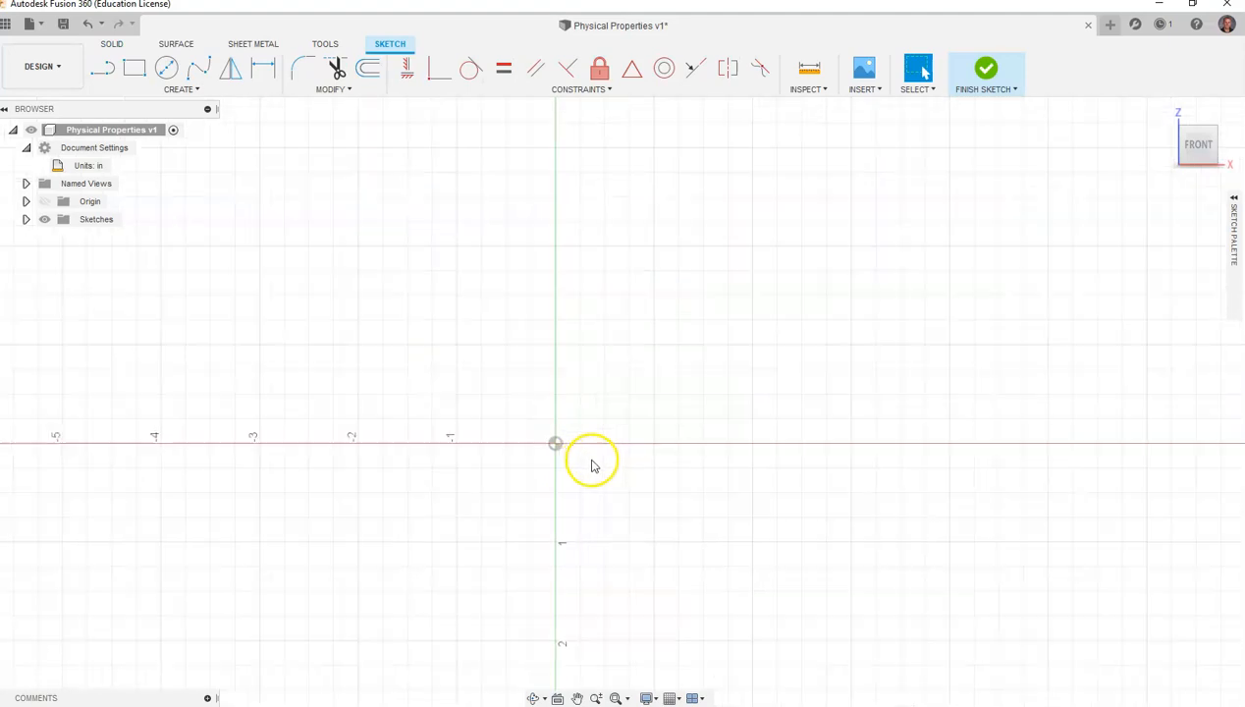
{"action": "left_click", "coordinate": [102, 69]}
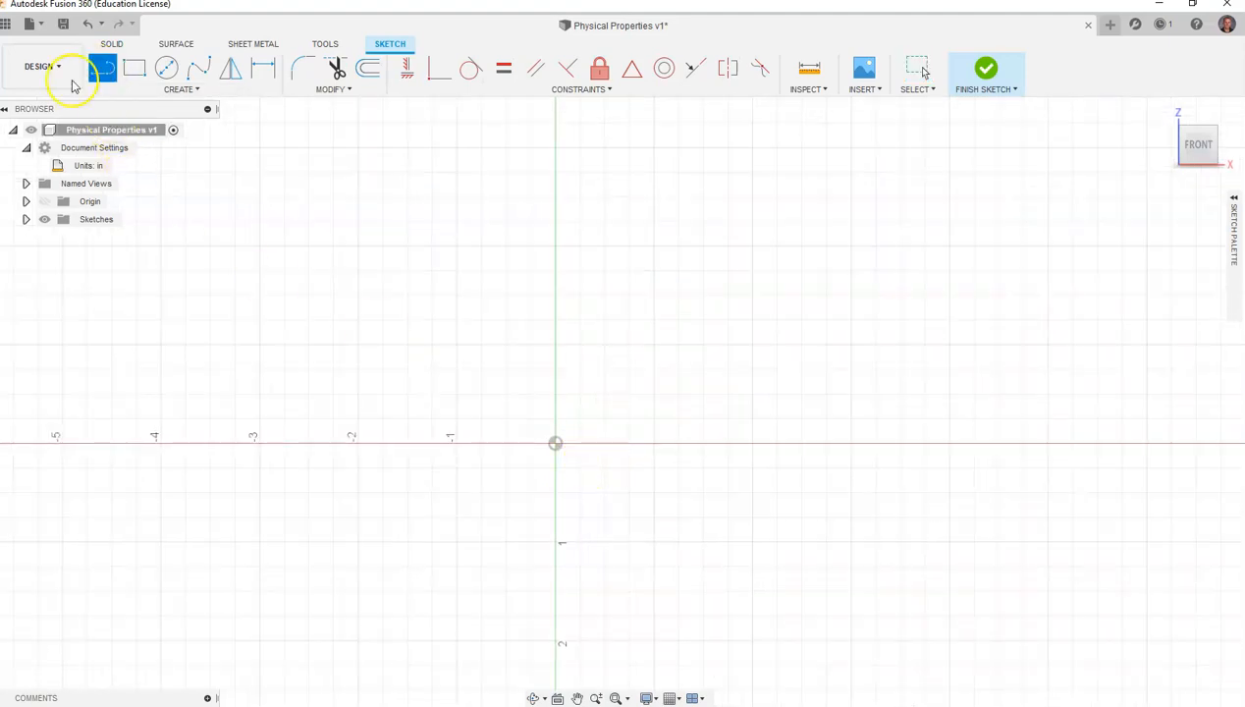
{"action": "left_click", "coordinate": [556, 444]}
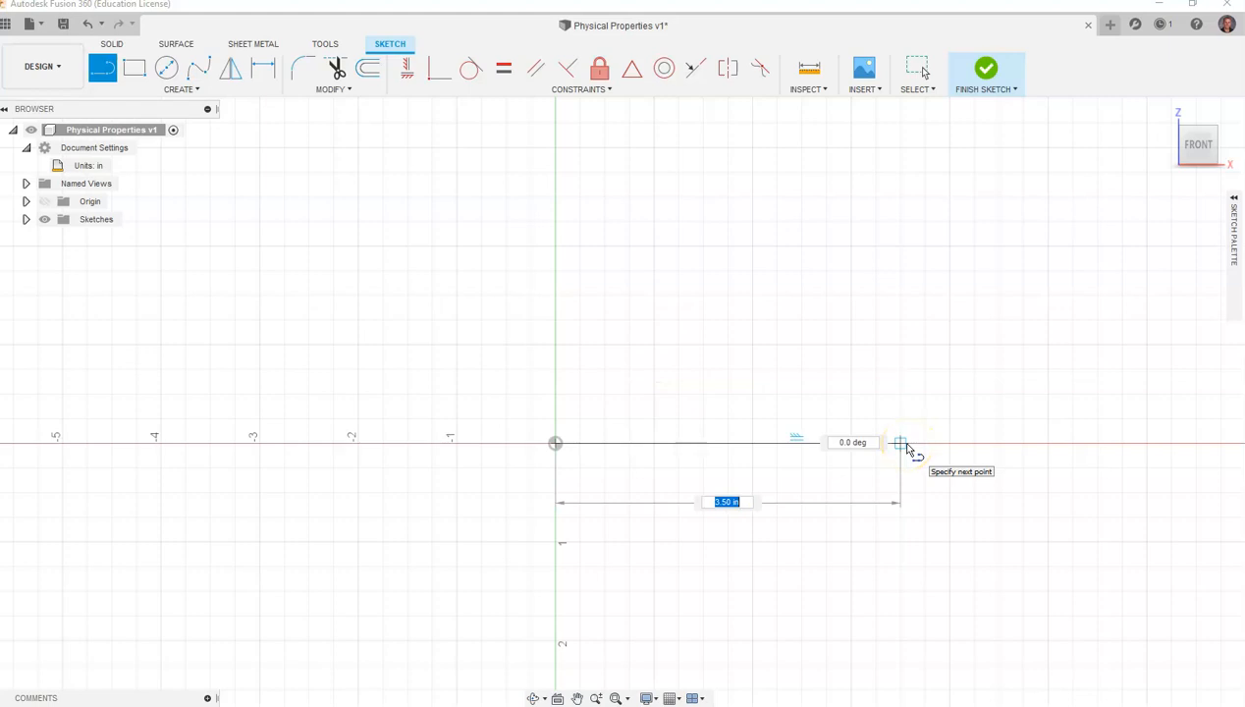
{"action": "type", "text": "3"}
{"action": "key", "text": "Tab"}
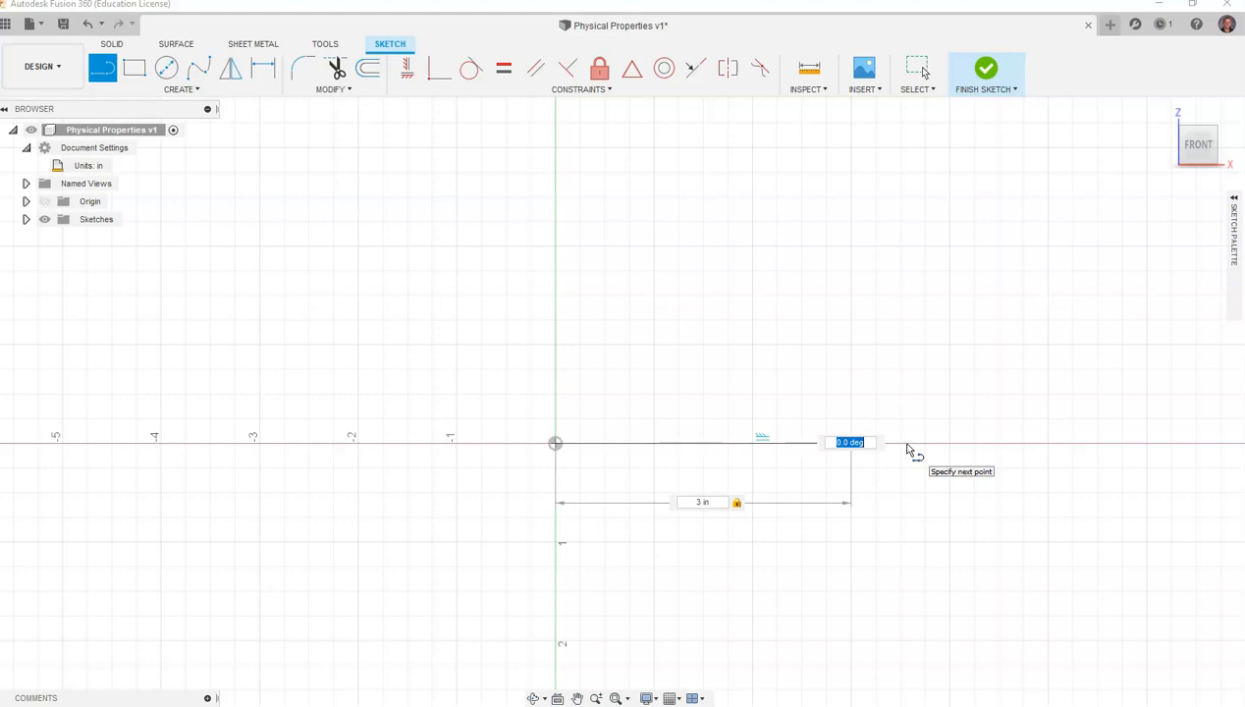
{"action": "key", "text": "Tab"}
{"action": "key", "text": "Return"}
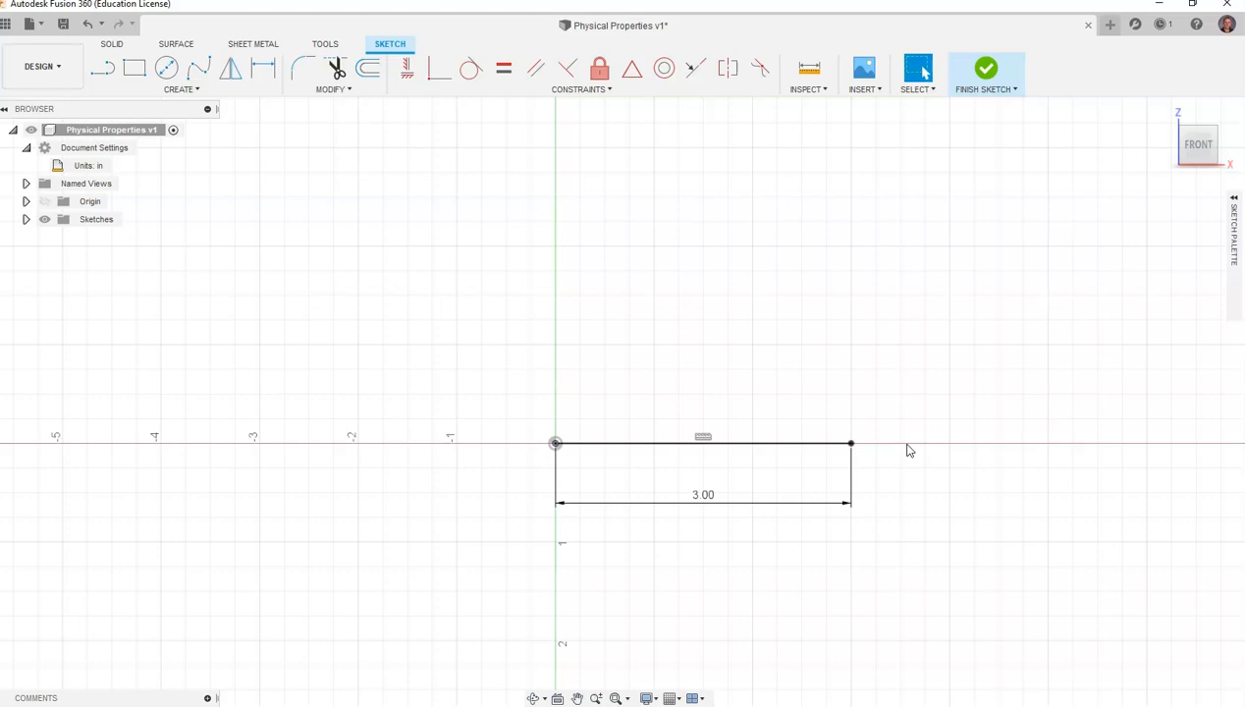
Step: Draw a 2.5 in line at 135 degrees from the free end of the base line
{"action": "key", "text": "l"}
{"action": "left_click", "coordinate": [851, 443]}
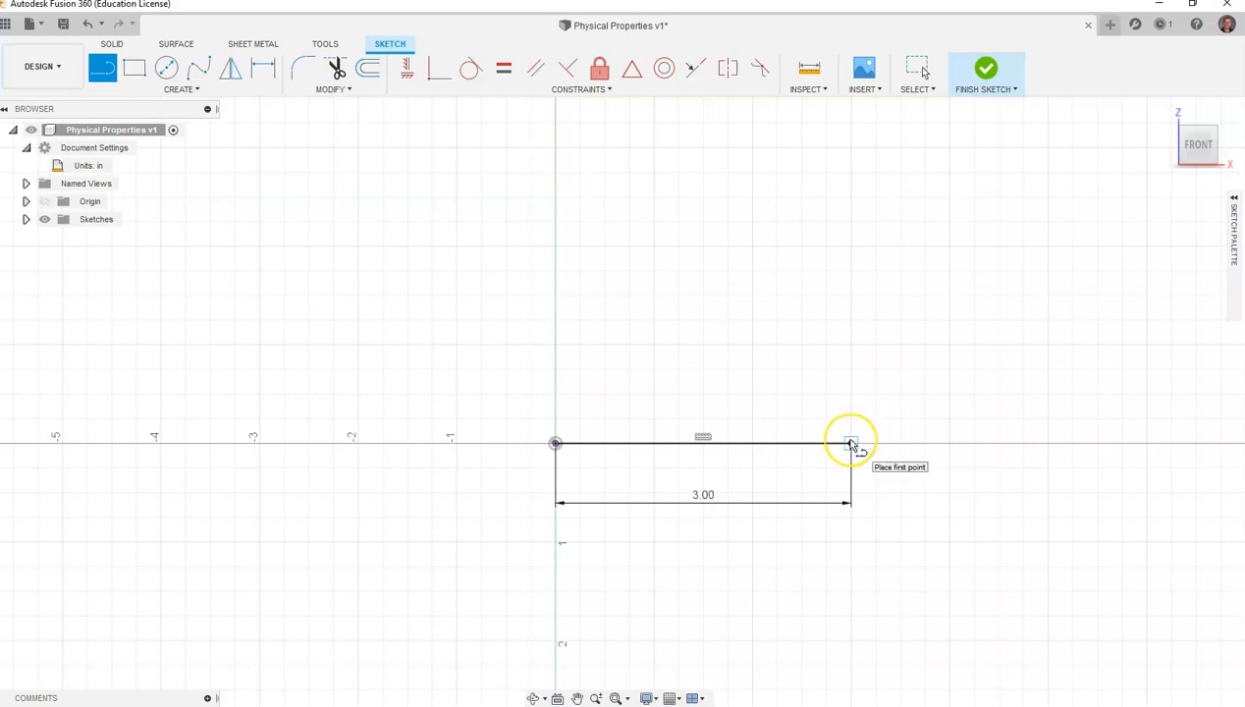
{"action": "left_click", "coordinate": [851, 442]}
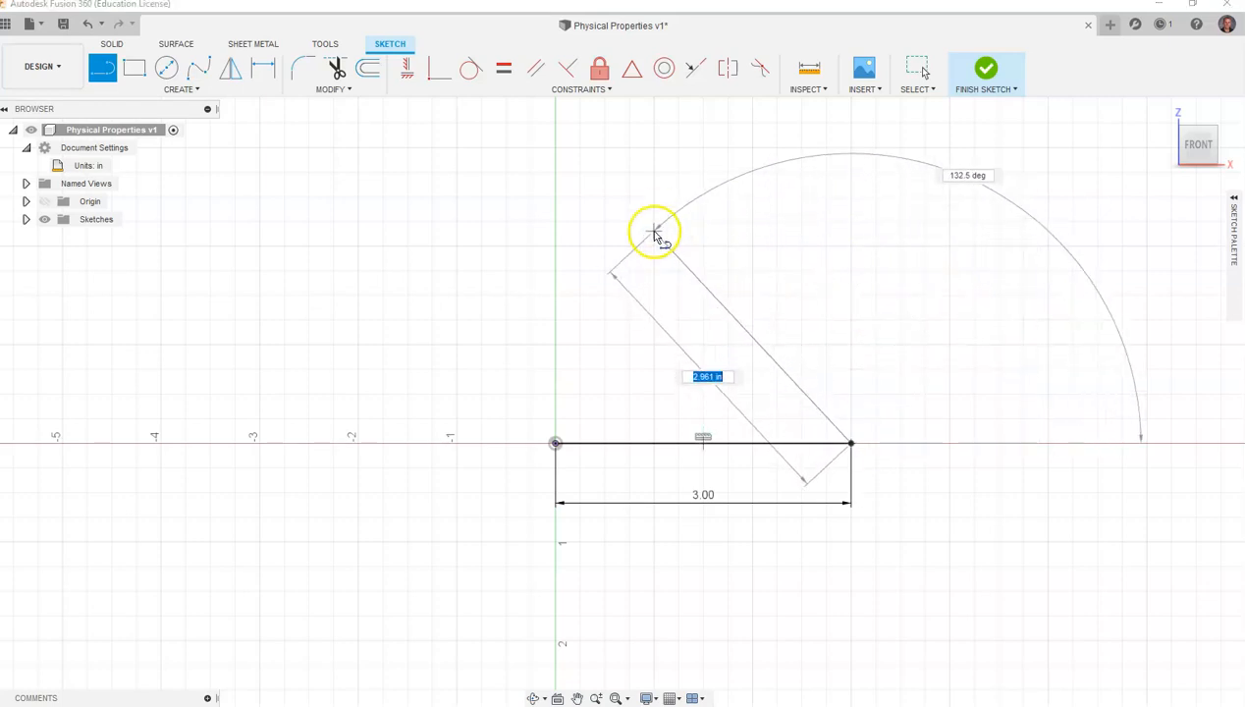
{"action": "type", "text": "2.5"}
{"action": "key", "text": "Tab"}
{"action": "type", "text": "135"}
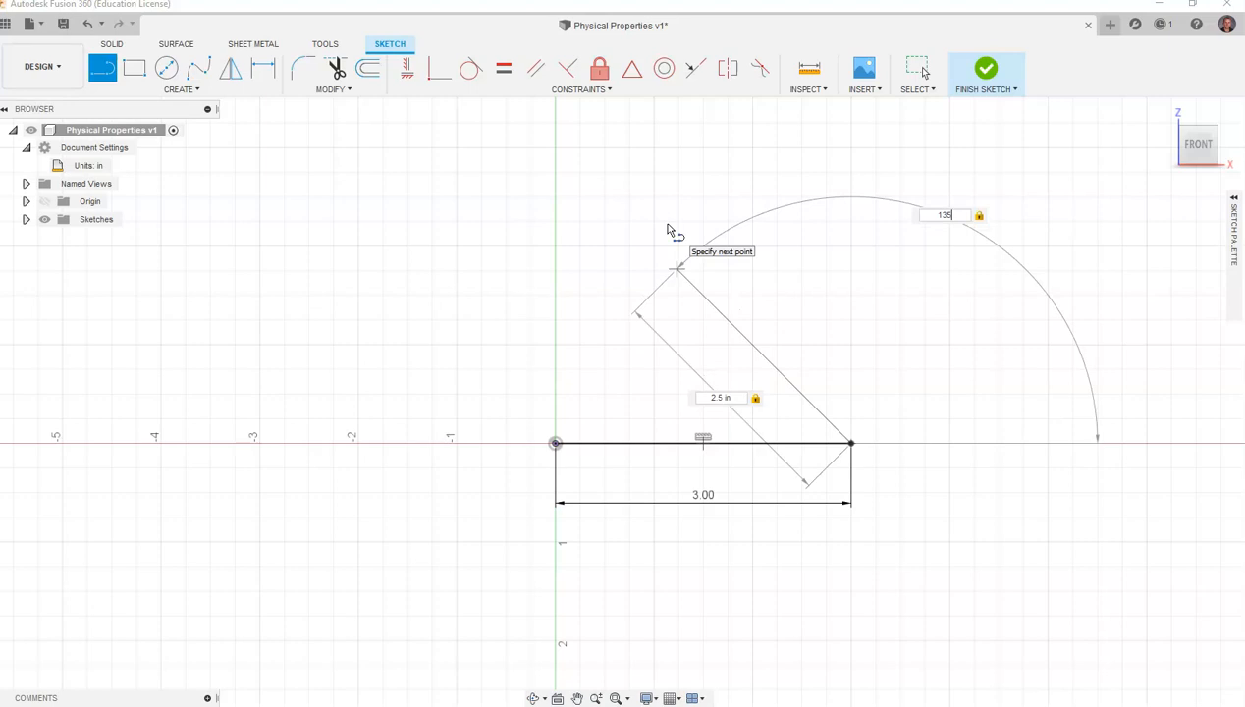
{"action": "key", "text": "Return"}
{"action": "key", "text": "Escape"}
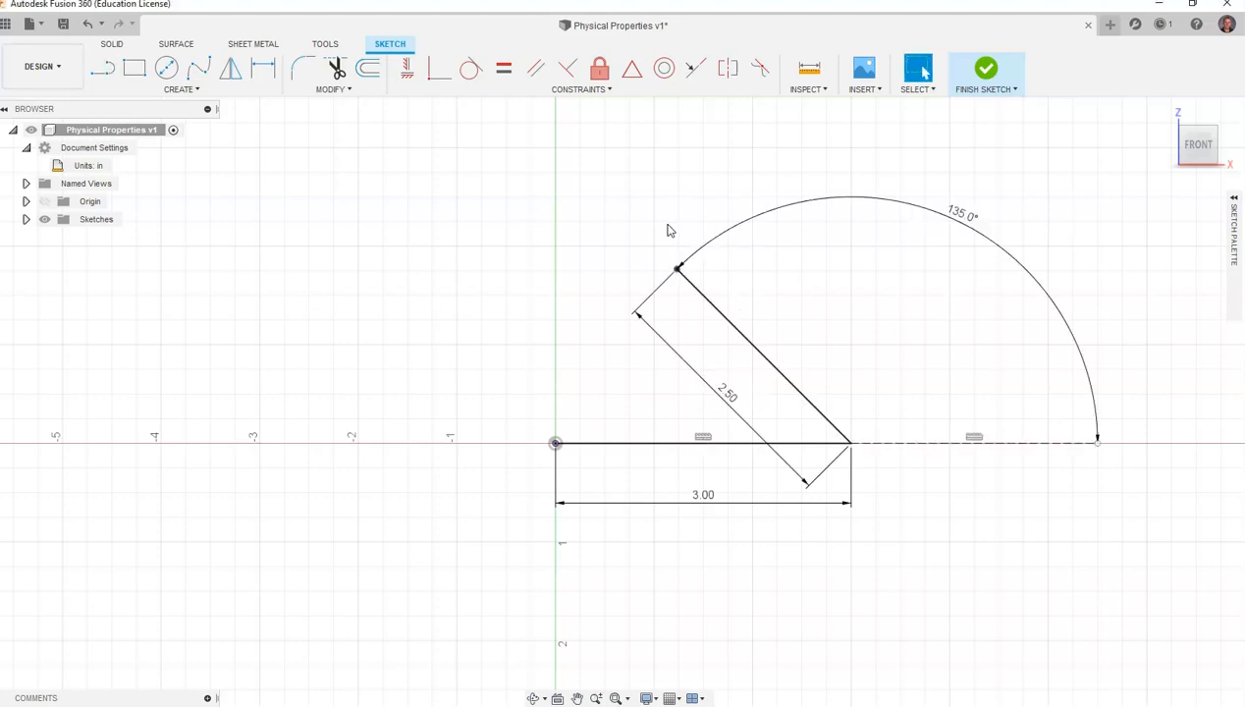
Step: Close the triangle with a line from the upper end of the sloped line to the origin
{"action": "key", "text": "l"}
{"action": "left_click", "coordinate": [677, 267]}
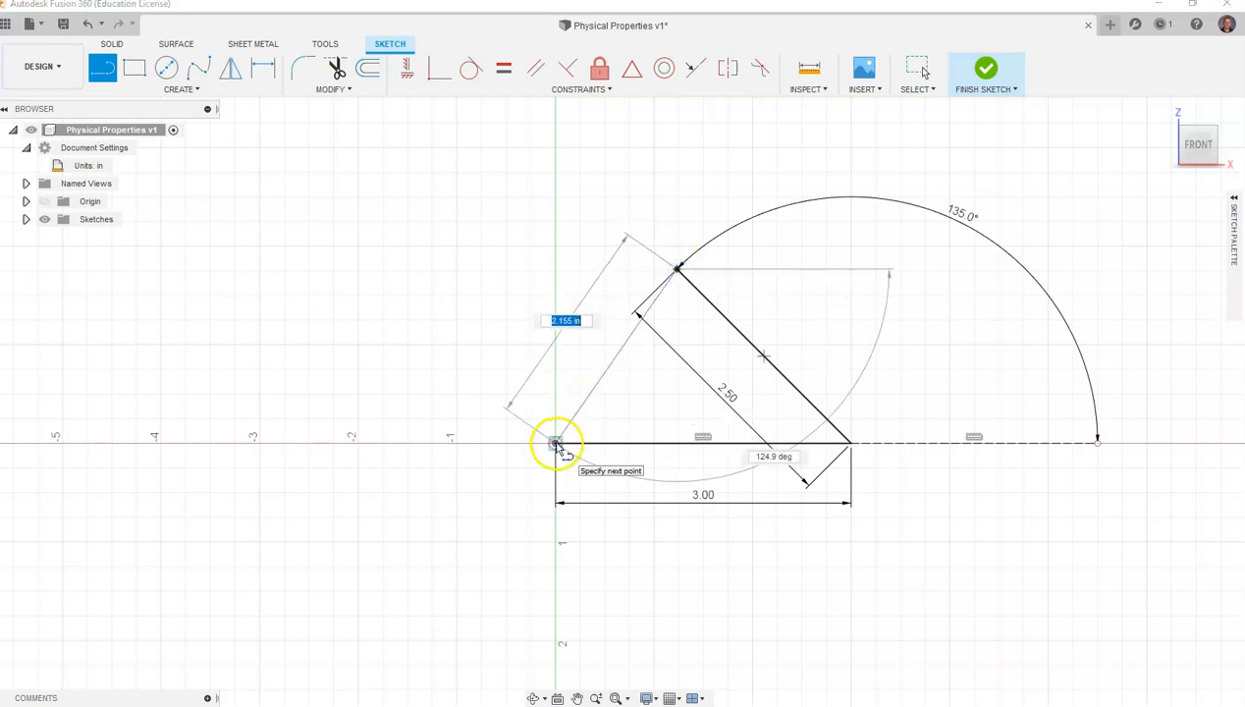
{"action": "double_click", "coordinate": [556, 444]}
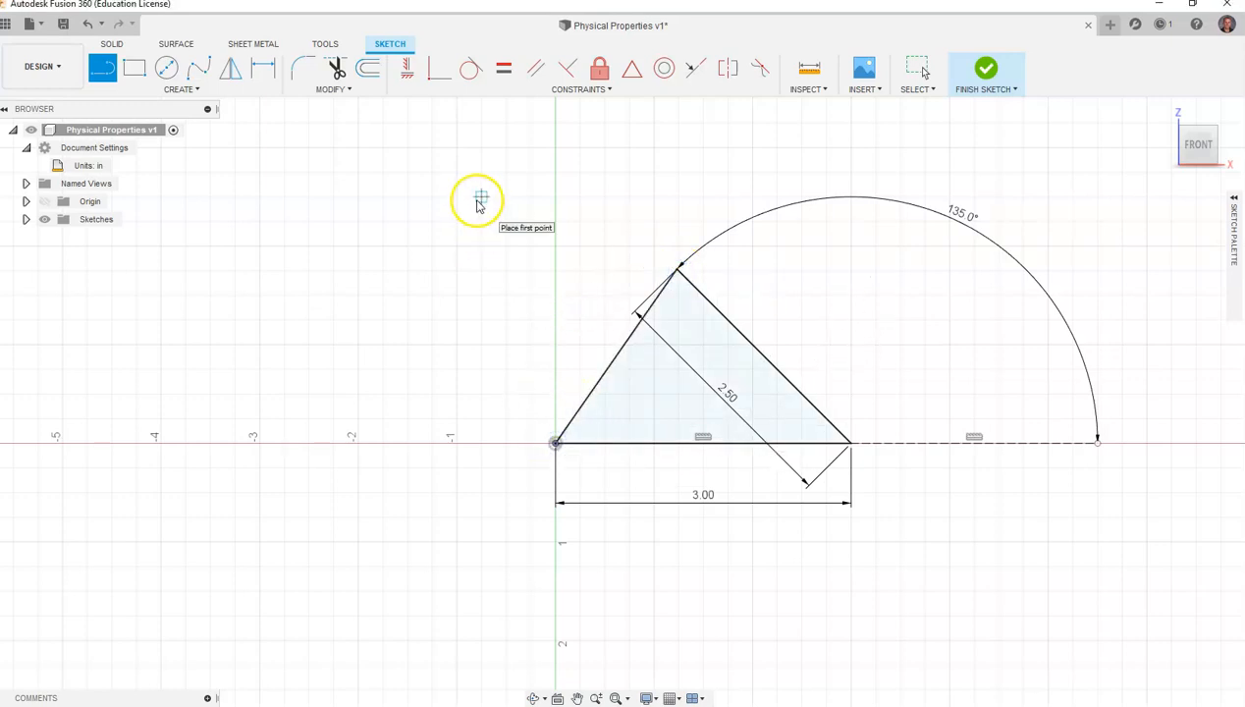
{"action": "key", "text": "Escape"}
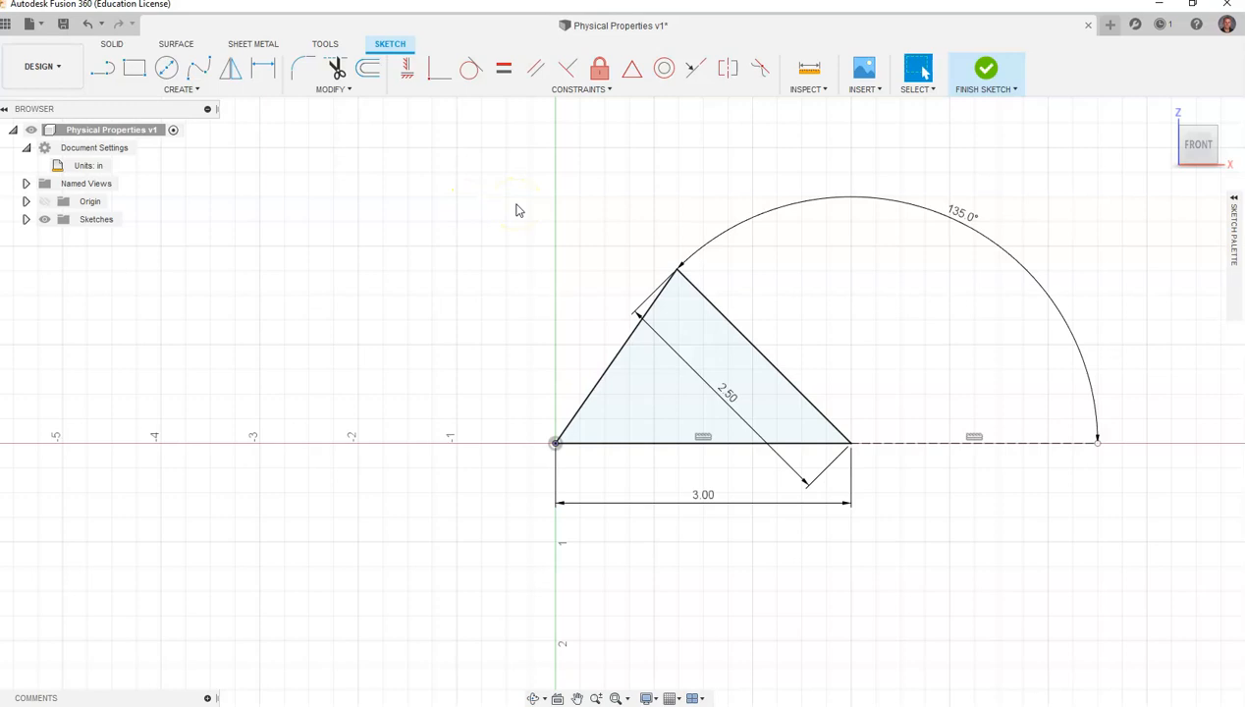
Step: Measure the triangular profile's area and loop length with the secondary units set to m
{"action": "left_click", "coordinate": [703, 369]}
{"action": "left_click", "coordinate": [810, 68]}
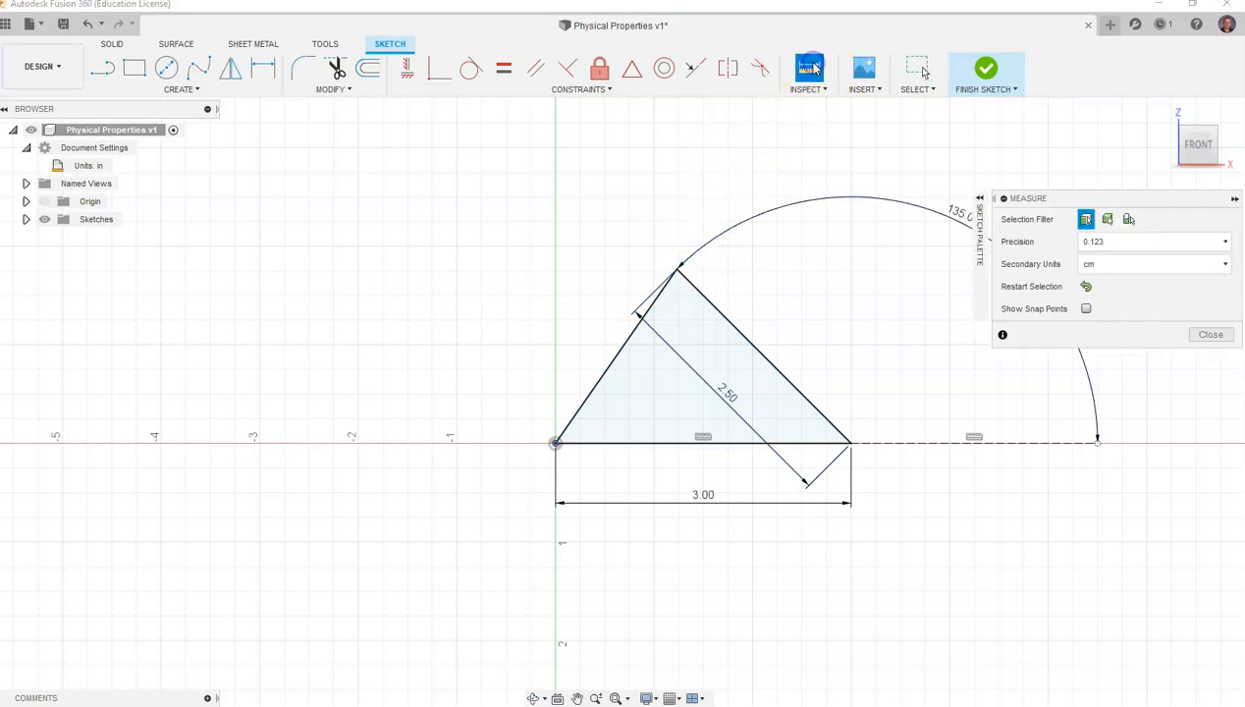
{"action": "left_click", "coordinate": [721, 367]}
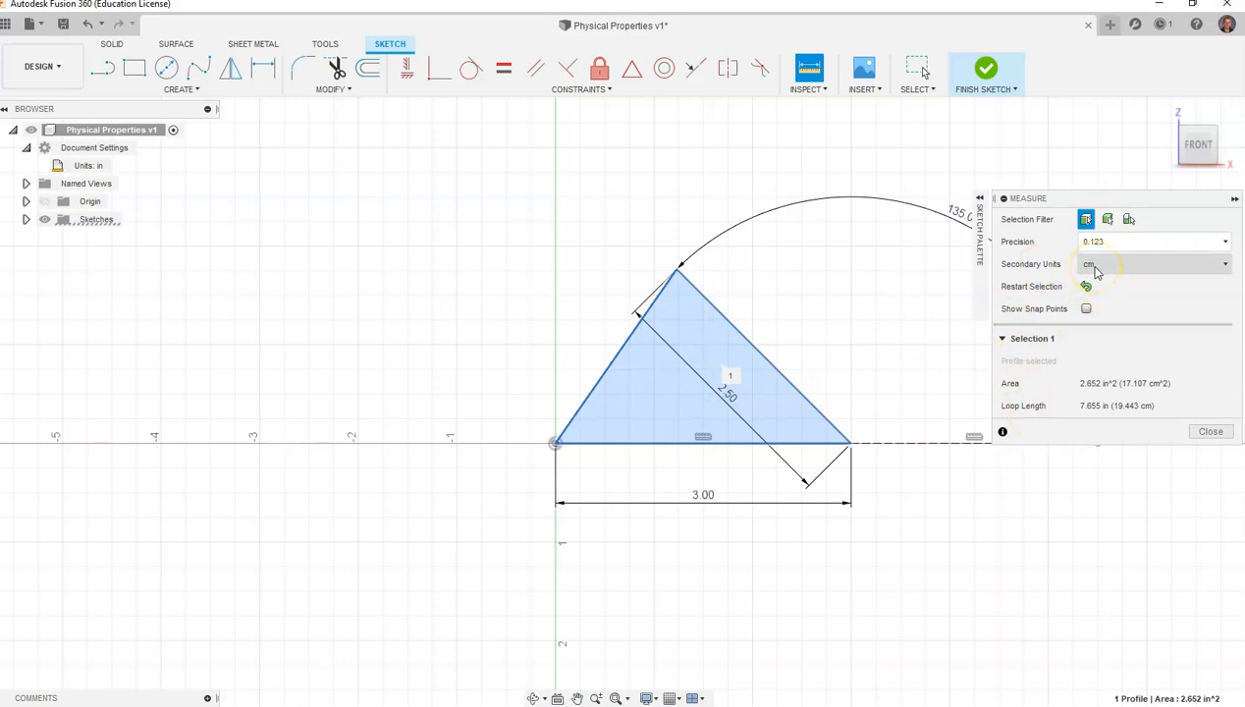
{"action": "left_click", "coordinate": [1097, 269]}
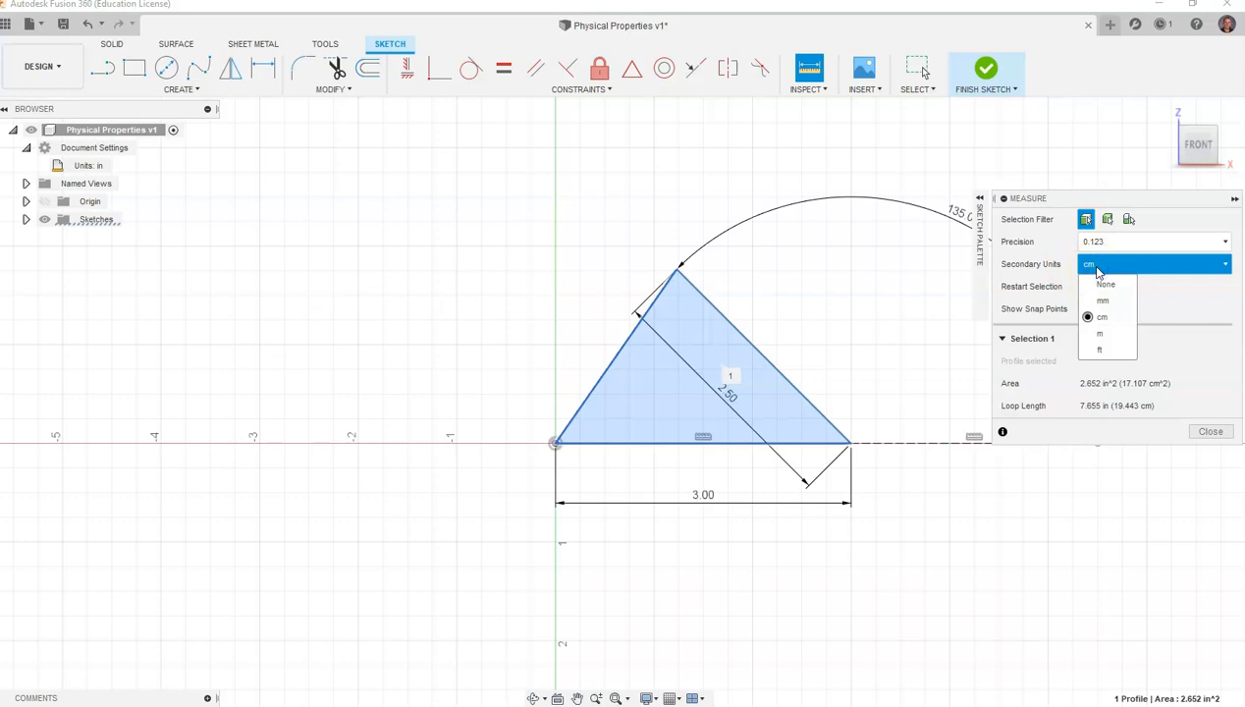
{"action": "left_click", "coordinate": [1106, 337]}
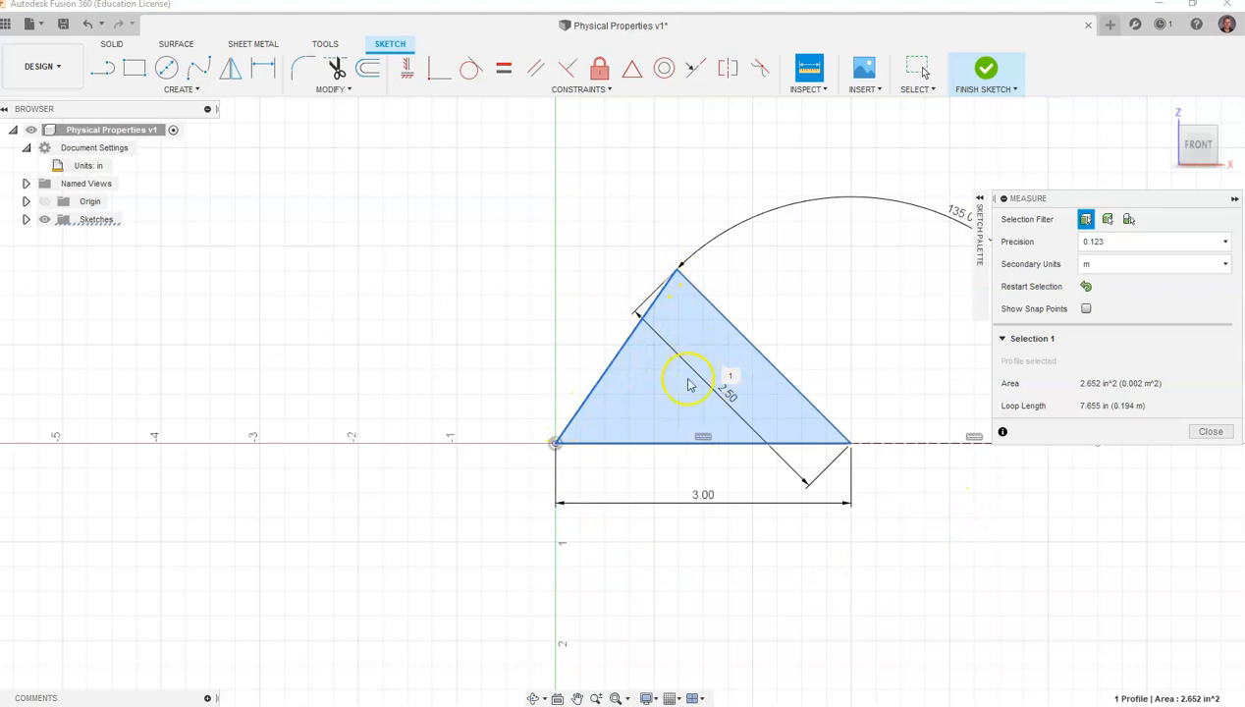
{"action": "left_click", "coordinate": [1103, 267]}
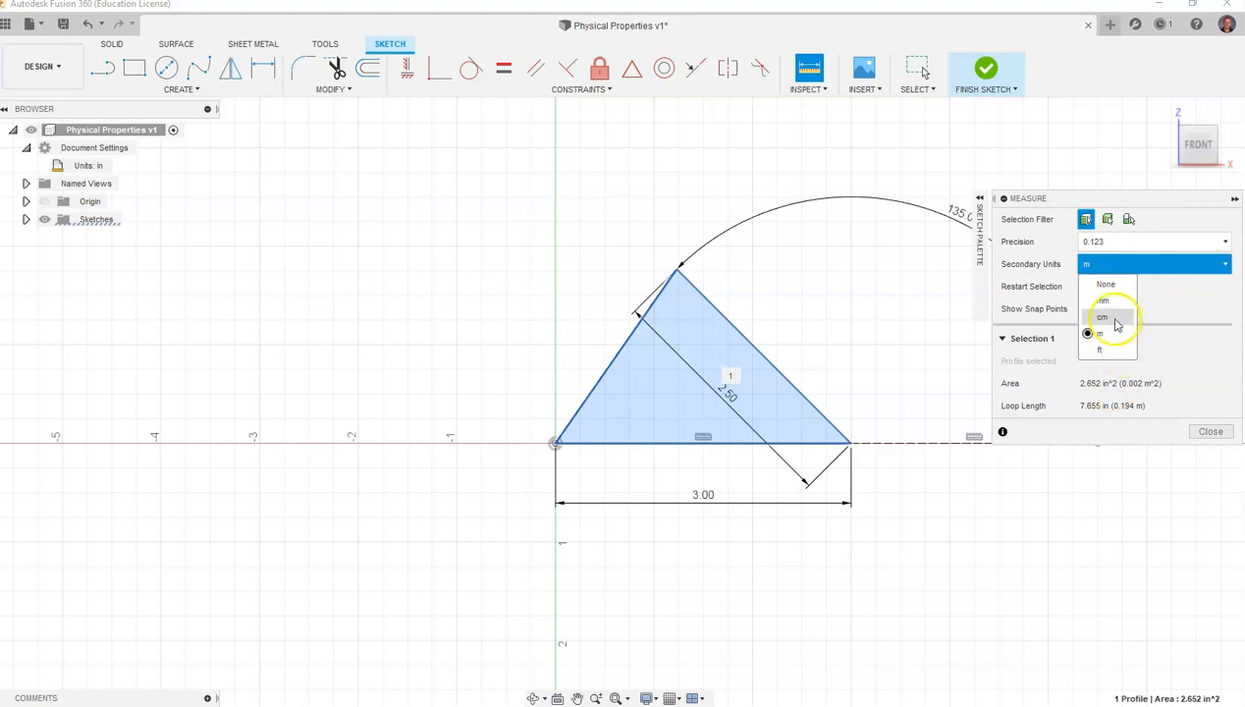
{"action": "left_click", "coordinate": [1061, 288]}
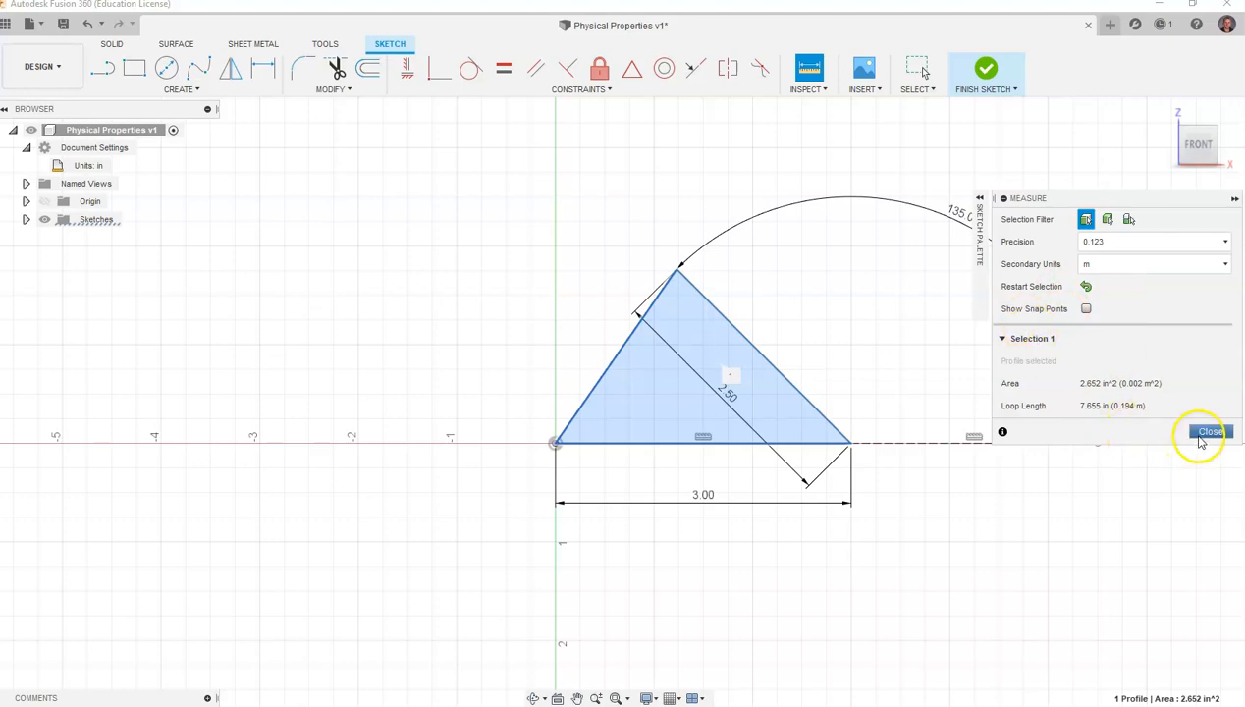
{"action": "left_click", "coordinate": [1199, 438]}
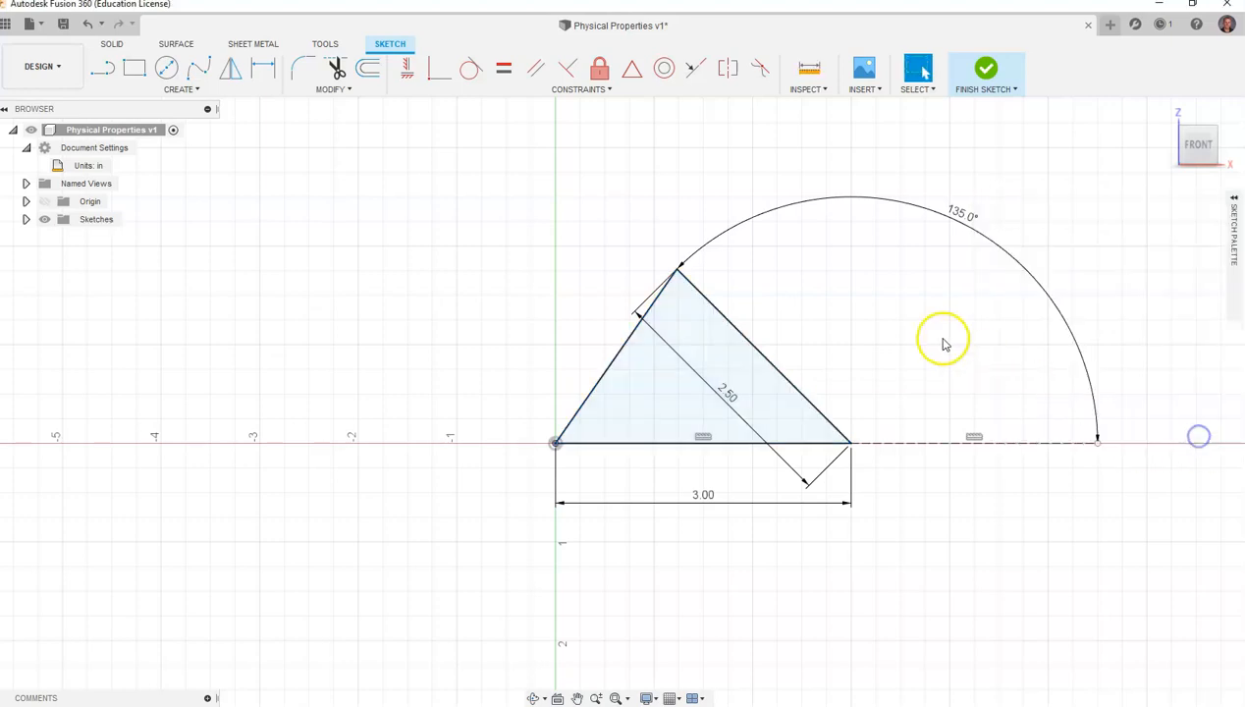
Step: Finish the sketch and extrude the triangular profile 1.5 in to one side as a new body
{"action": "left_click", "coordinate": [987, 67]}
{"action": "left_click", "coordinate": [1168, 107]}
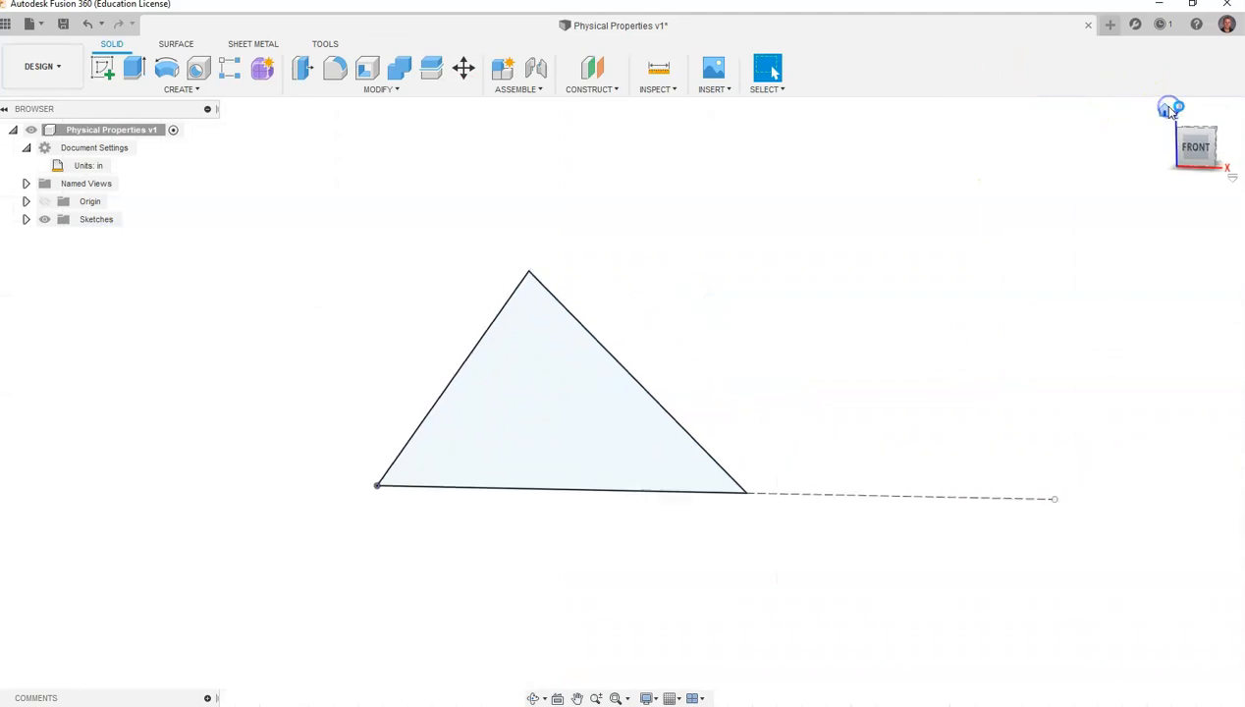
{"action": "left_click", "coordinate": [140, 76]}
{"action": "left_click_drag", "start_coordinate": [500, 320], "coordinate": [613, 257]}
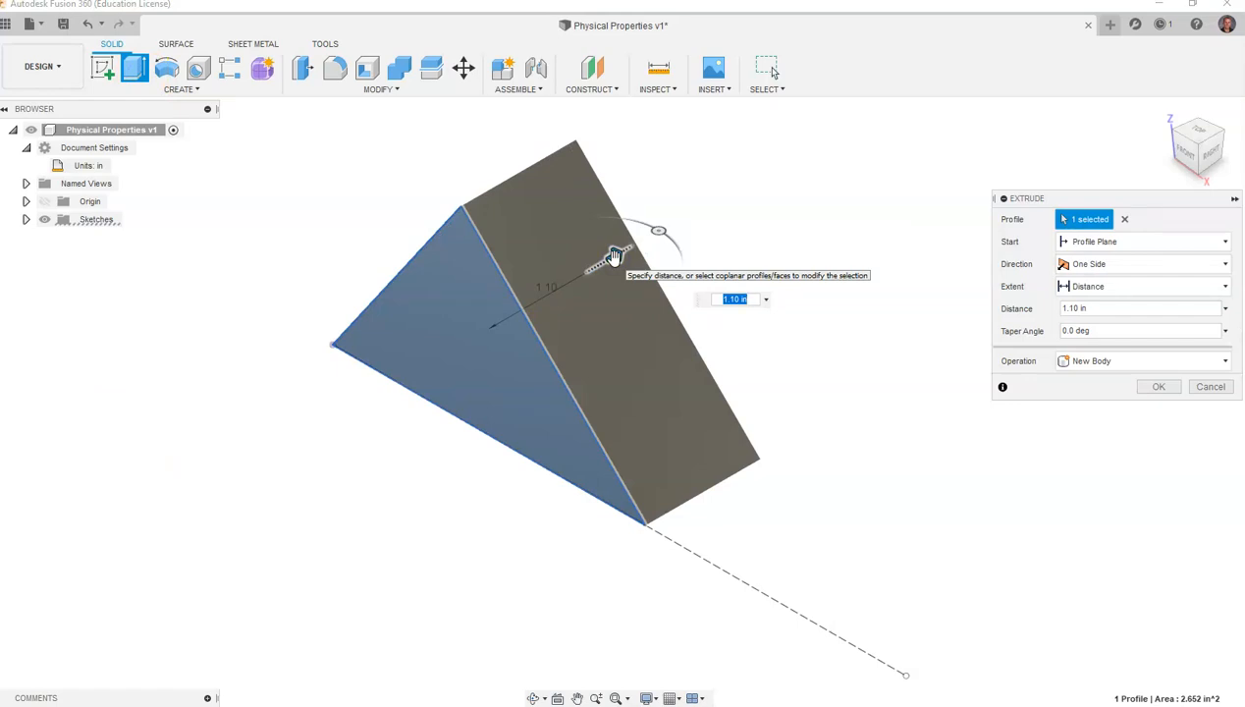
{"action": "type", "text": "1.5"}
{"action": "key", "text": "Return"}
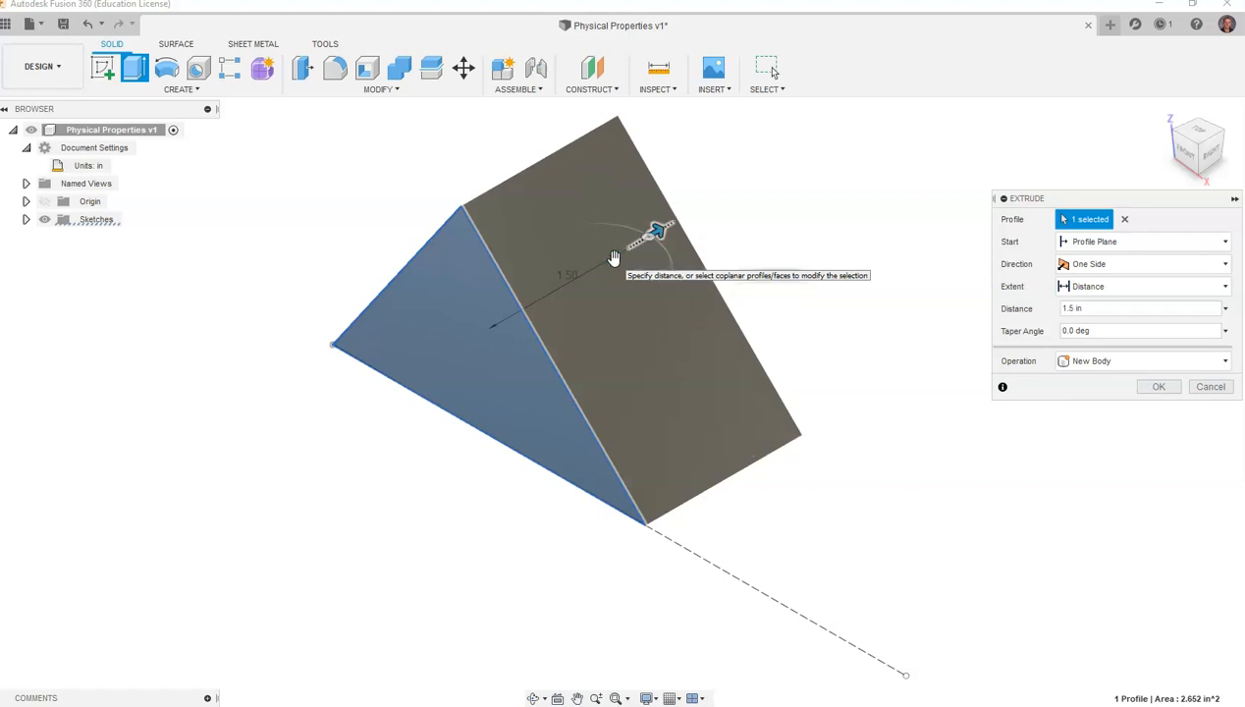
{"action": "left_click", "coordinate": [1070, 363]}
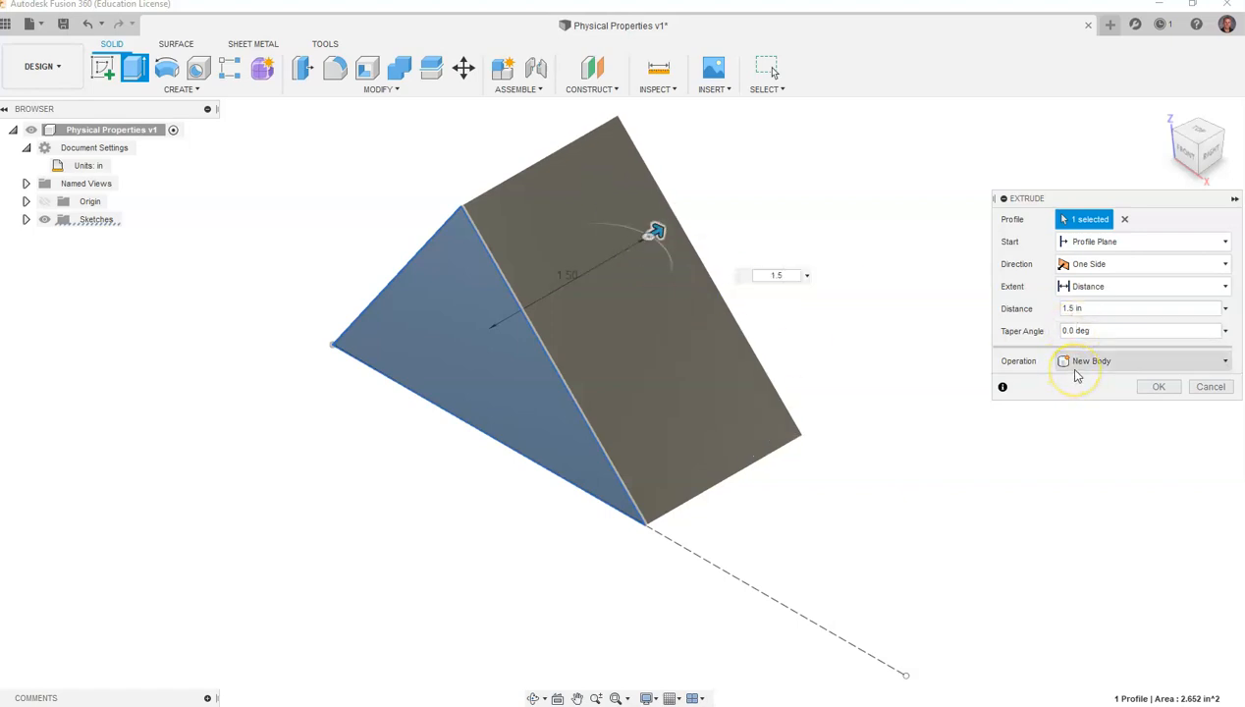
{"action": "left_click", "coordinate": [1154, 388]}
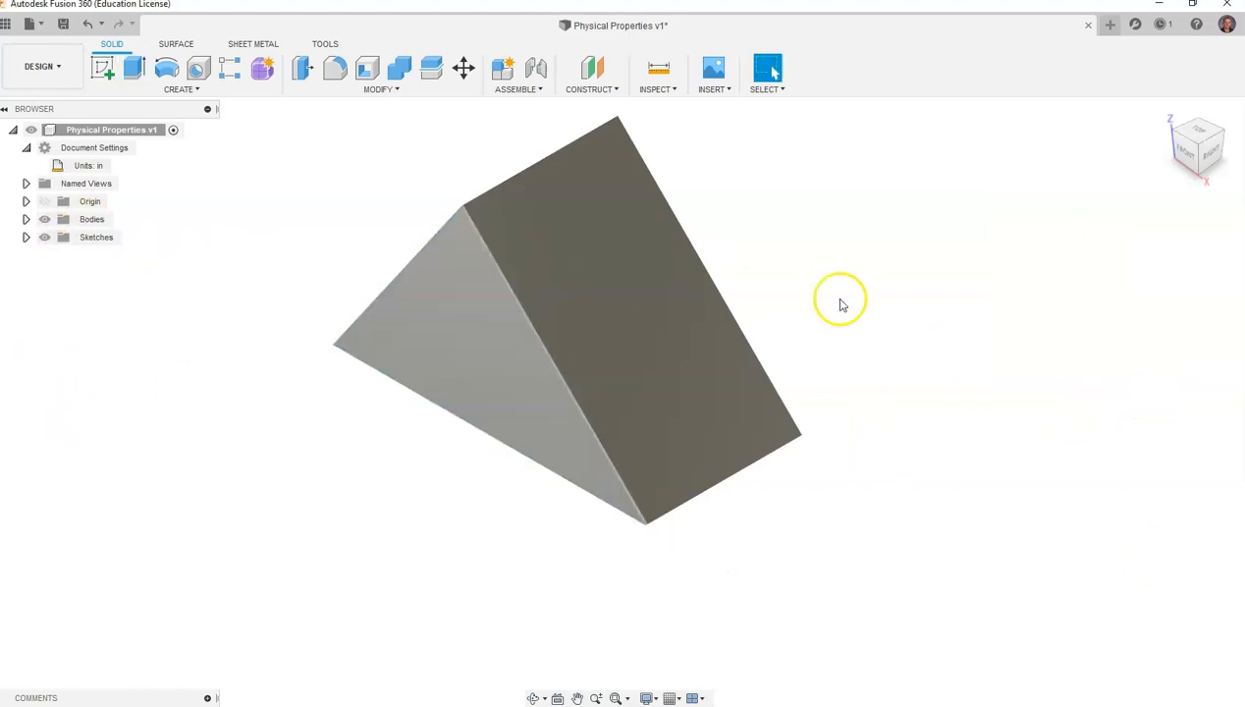
Step: Show the home view of the prism and expand the design's Sketches and Bodies folders to review their contents
{"action": "left_click", "coordinate": [1165, 113]}
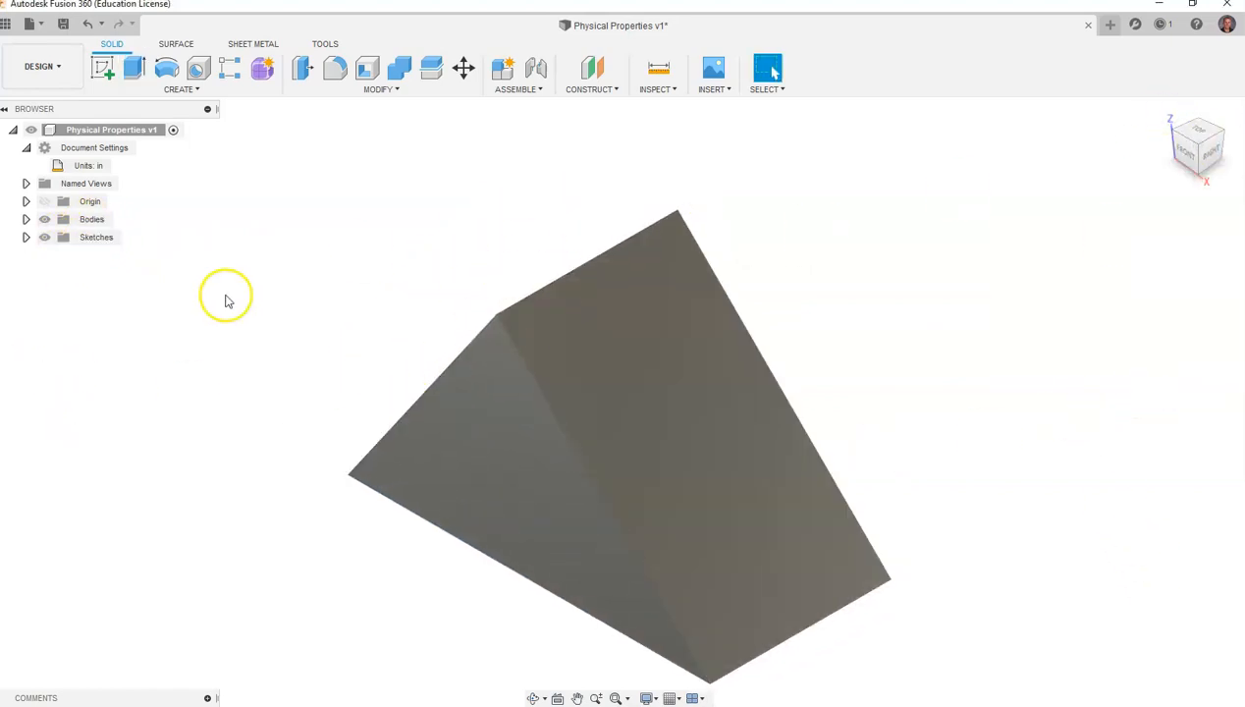
{"action": "left_click", "coordinate": [25, 237]}
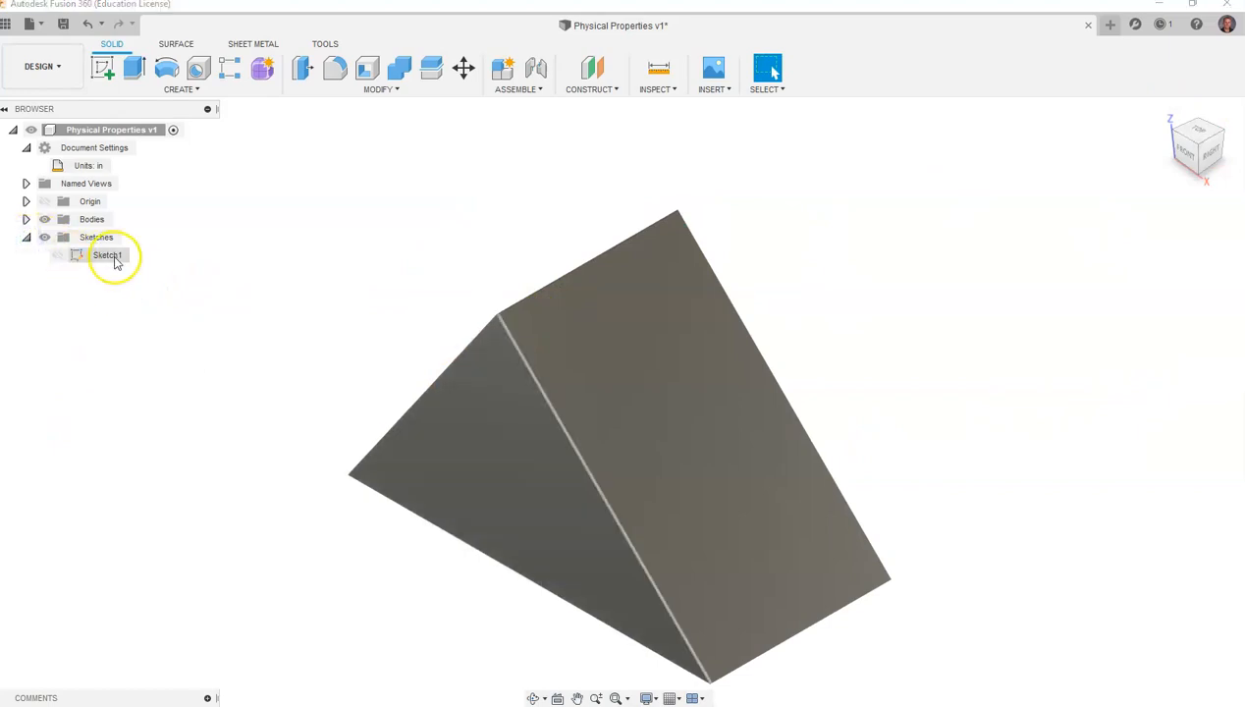
{"action": "left_click", "coordinate": [26, 219]}
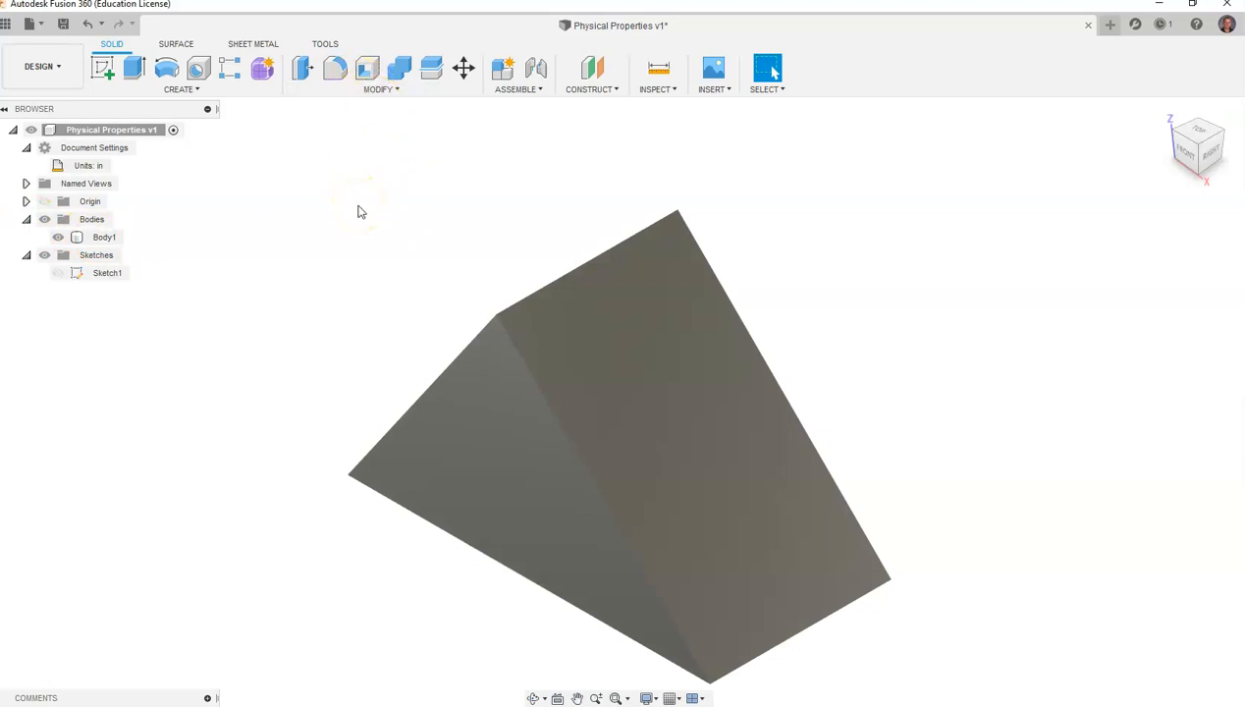
Step: Assign the Cherry wood physical material from the Fusion 360 Material Library to the triangular prism
{"action": "left_click", "coordinate": [414, 91]}
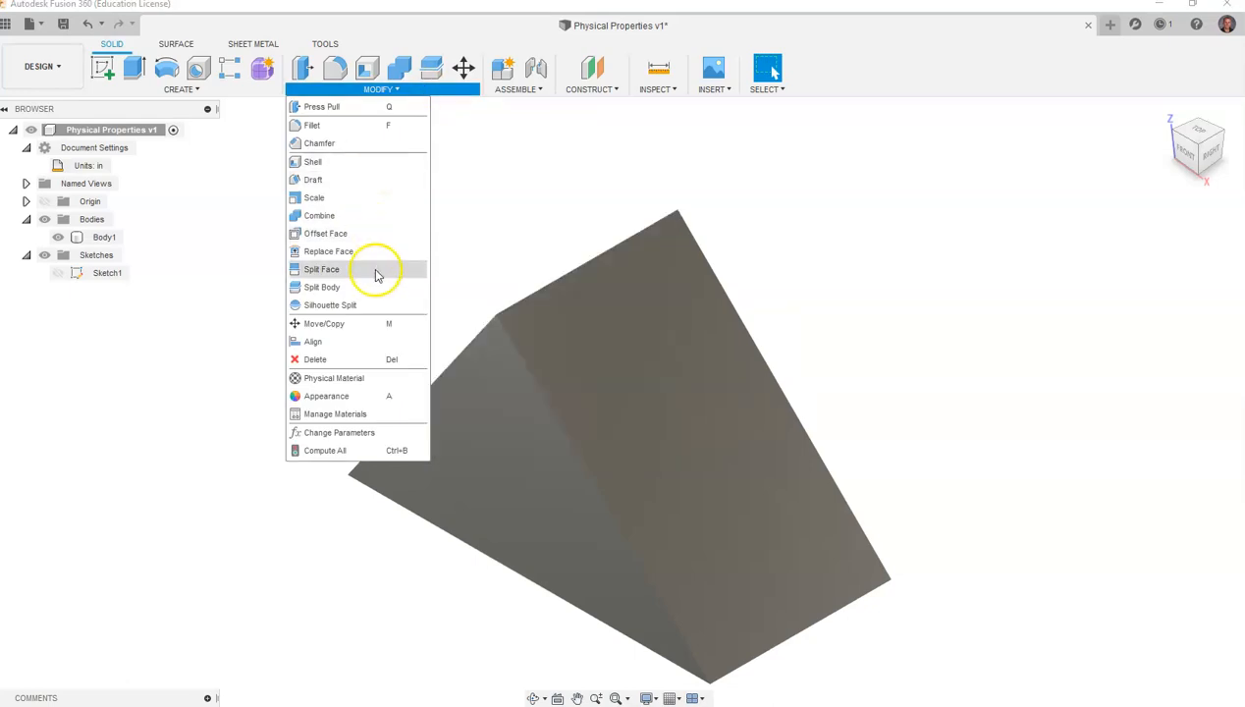
{"action": "left_click", "coordinate": [366, 389]}
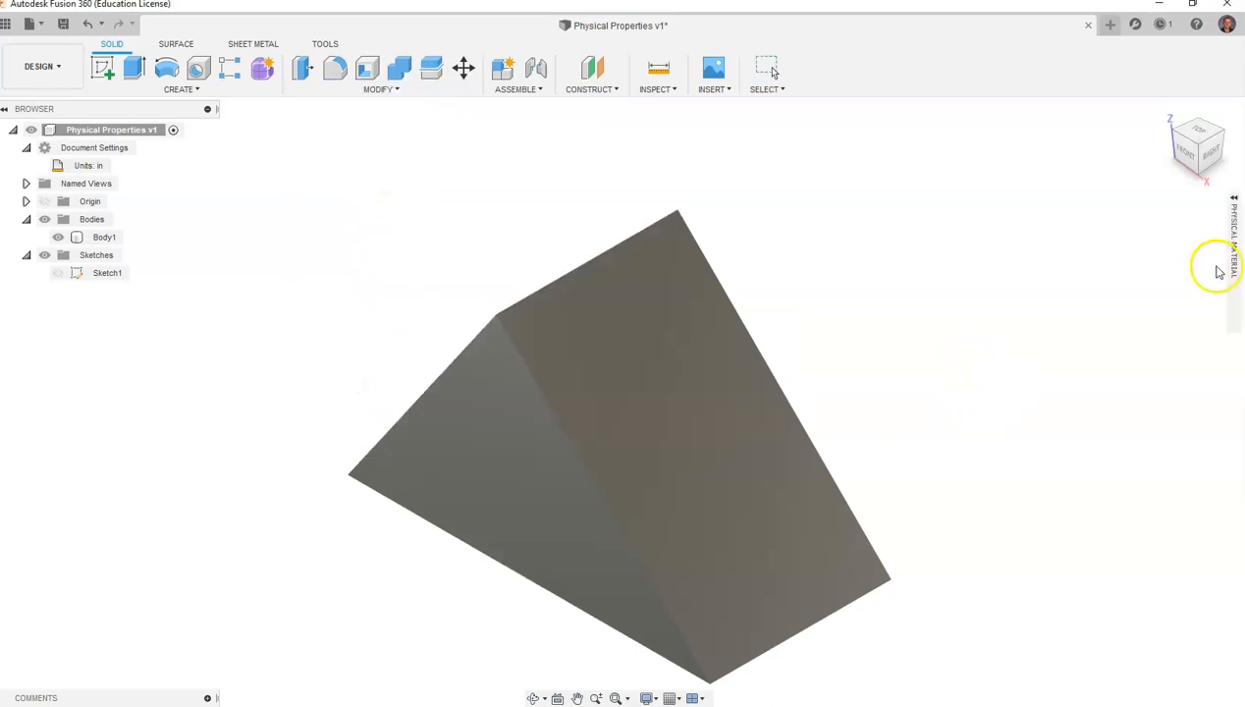
{"action": "left_click", "coordinate": [1231, 211]}
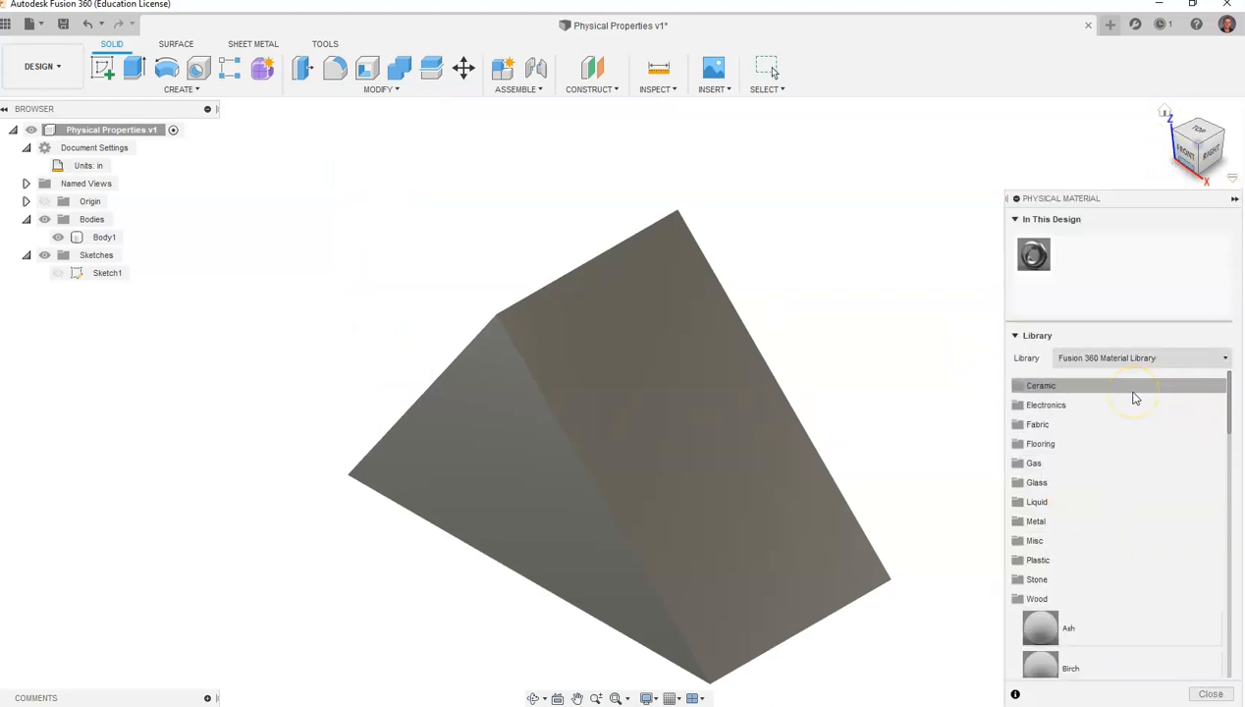
{"action": "scroll", "coordinate": [1127, 483], "scroll_direction": "down", "scroll_amount": 10}
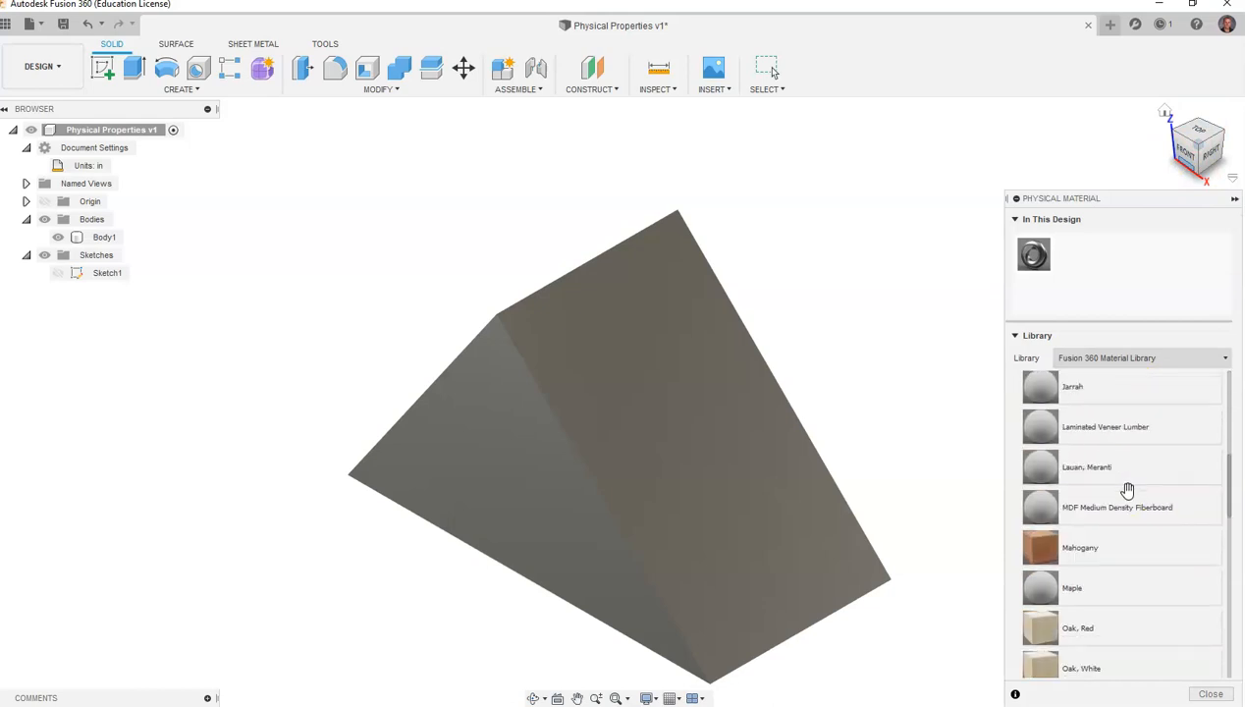
{"action": "scroll", "coordinate": [1127, 488], "scroll_direction": "up", "scroll_amount": 4}
{"action": "left_click", "coordinate": [1111, 441]}
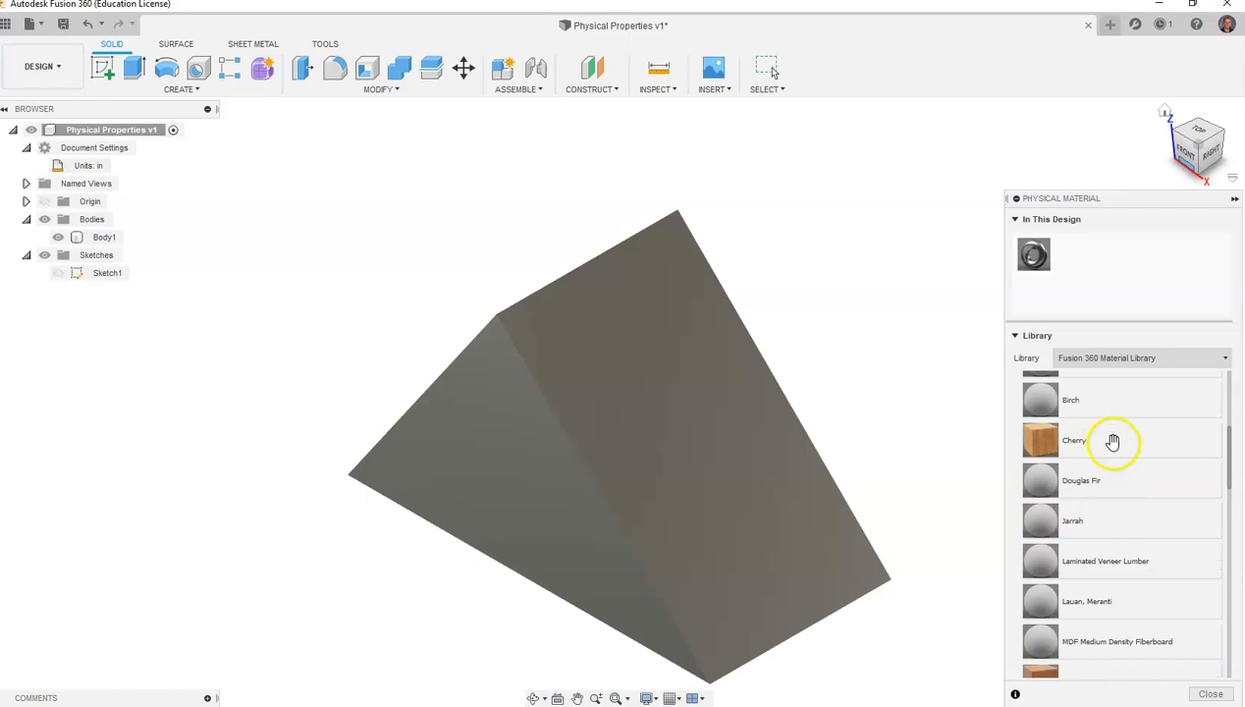
{"action": "left_click_drag", "start_coordinate": [1117, 443], "coordinate": [686, 458]}
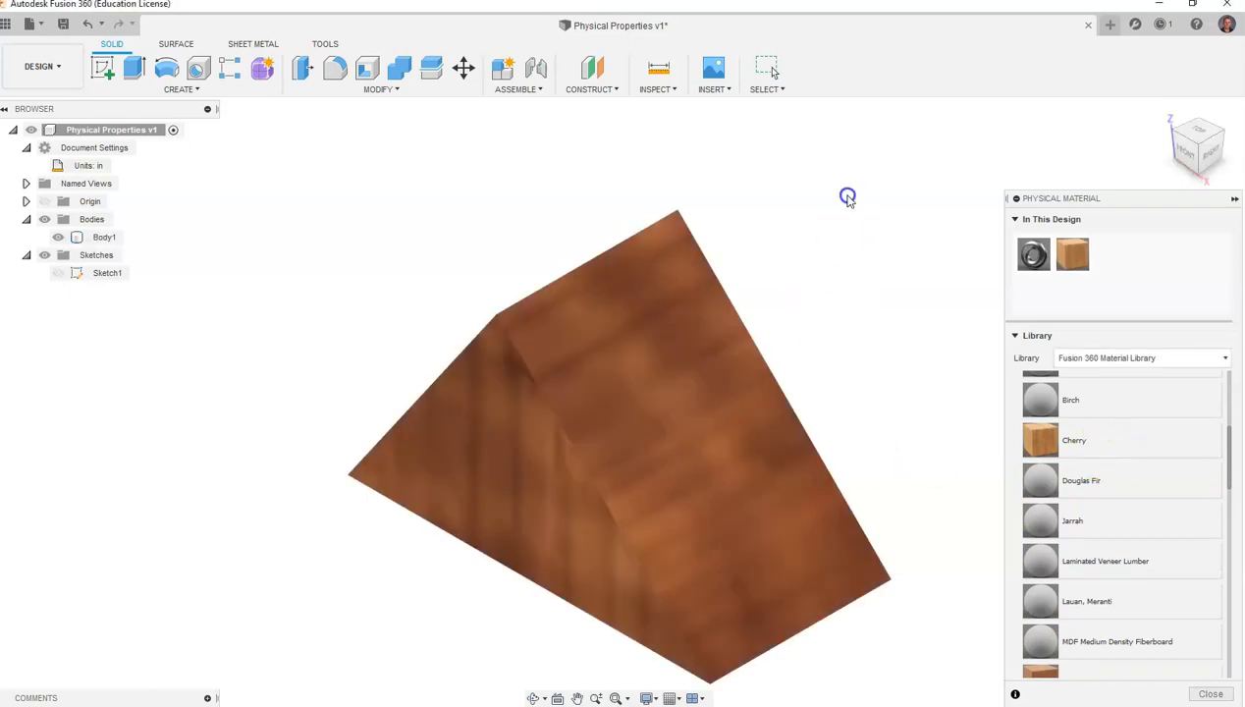
{"action": "left_click", "coordinate": [1233, 199]}
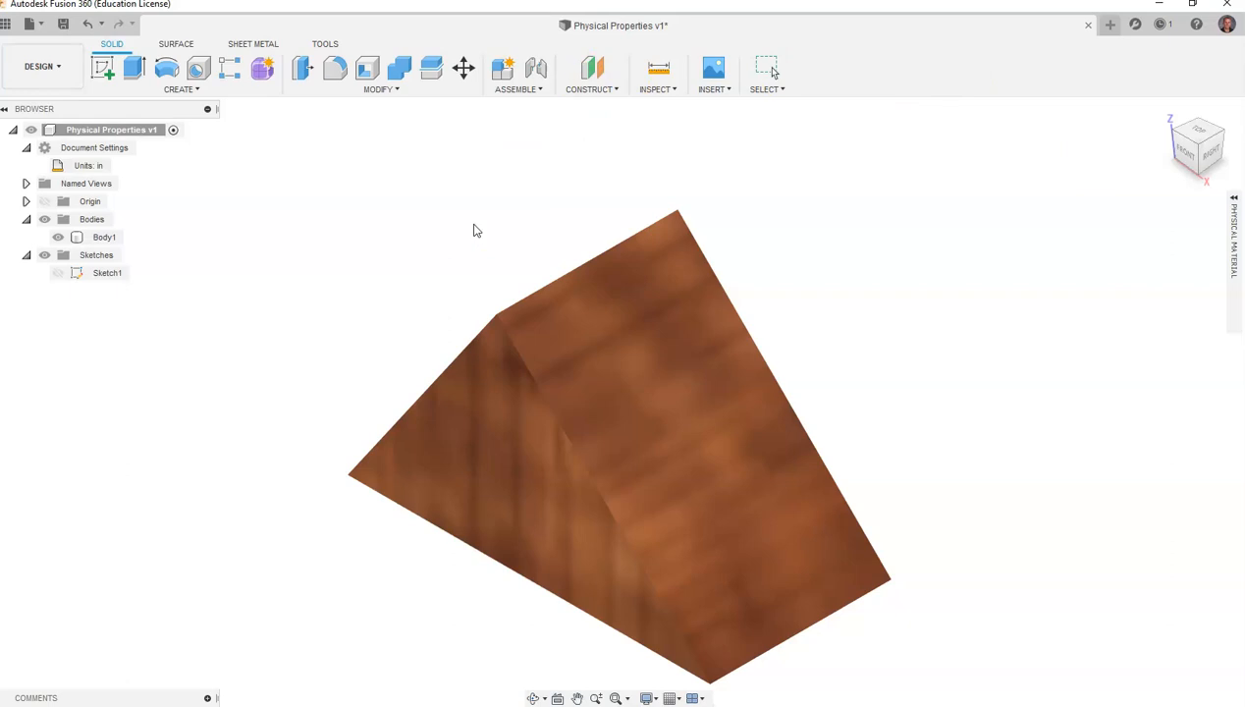
Step: Open the properties of the top-level Physical Properties component to review its area, density, mass and volume
{"action": "left_click", "coordinate": [148, 135]}
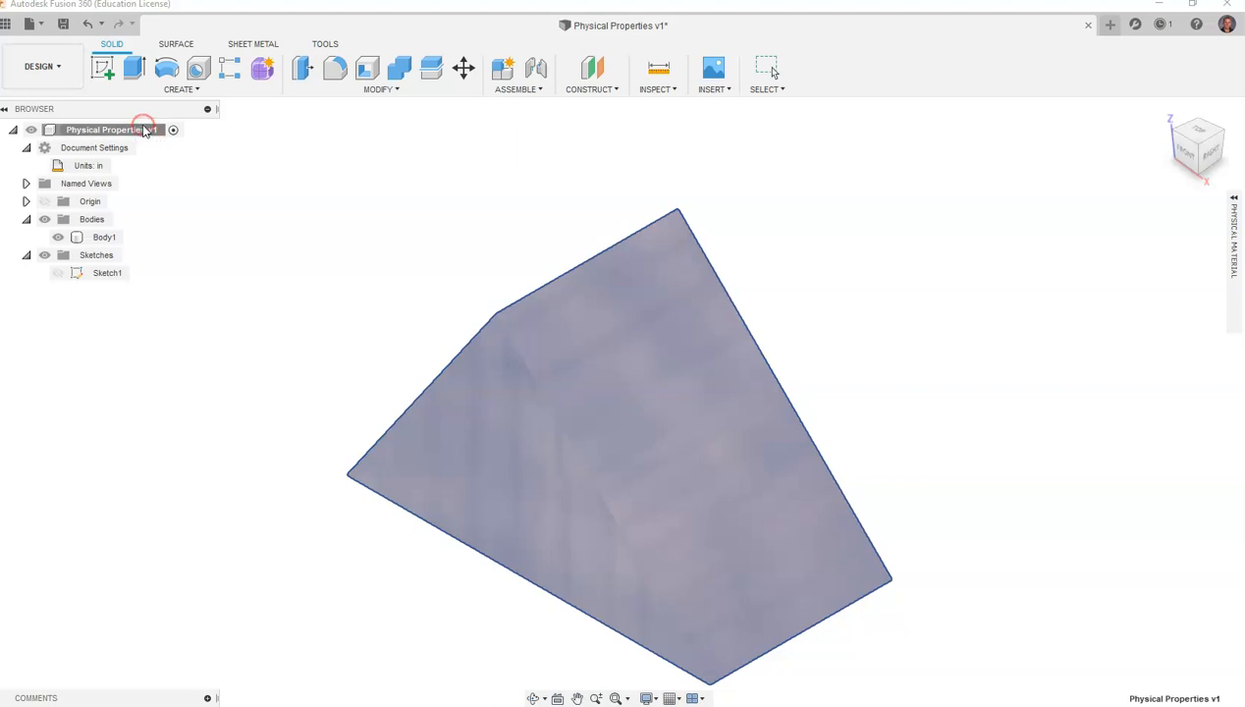
{"action": "left_click", "coordinate": [231, 240]}
{"action": "right_click", "coordinate": [140, 131]}
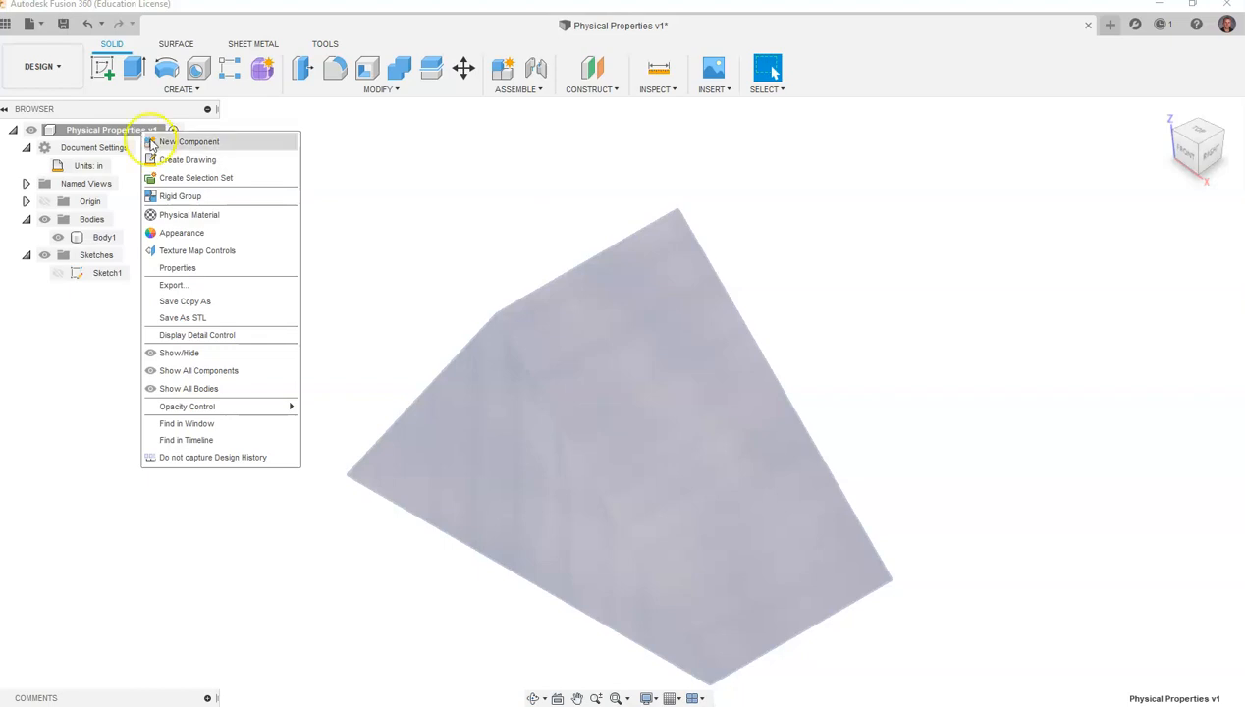
{"action": "left_click", "coordinate": [196, 268]}
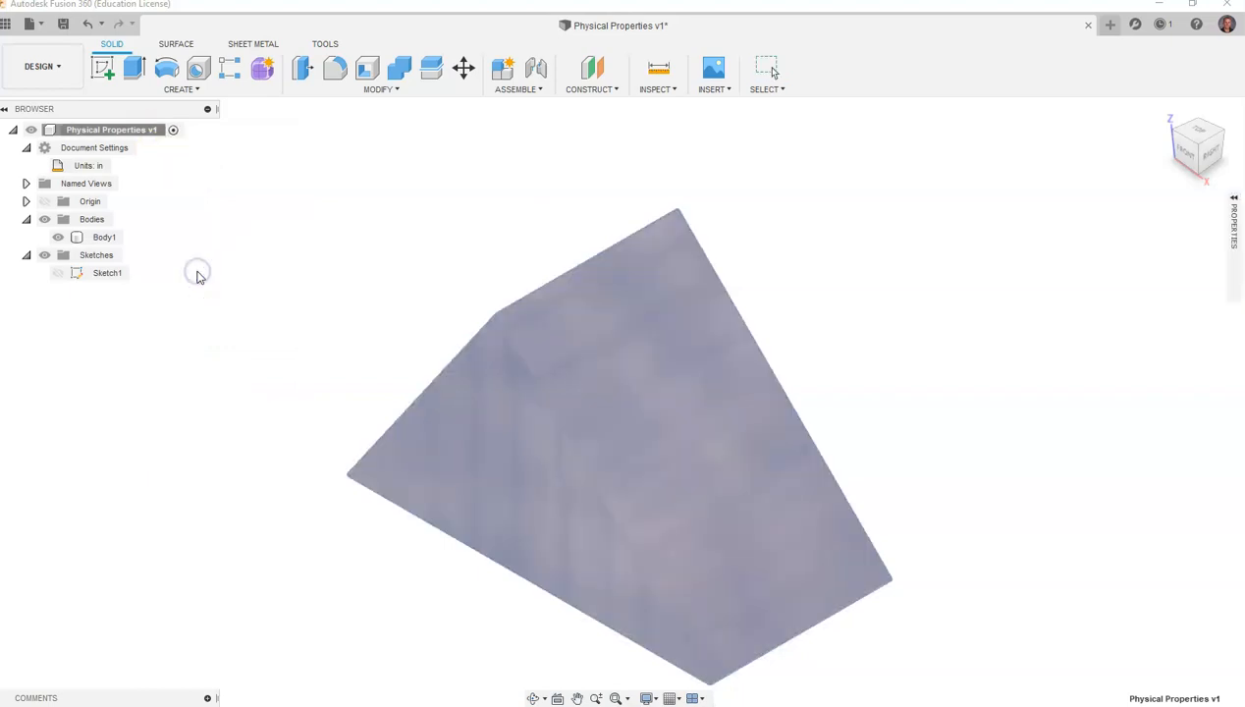
{"action": "left_click", "coordinate": [1233, 206]}
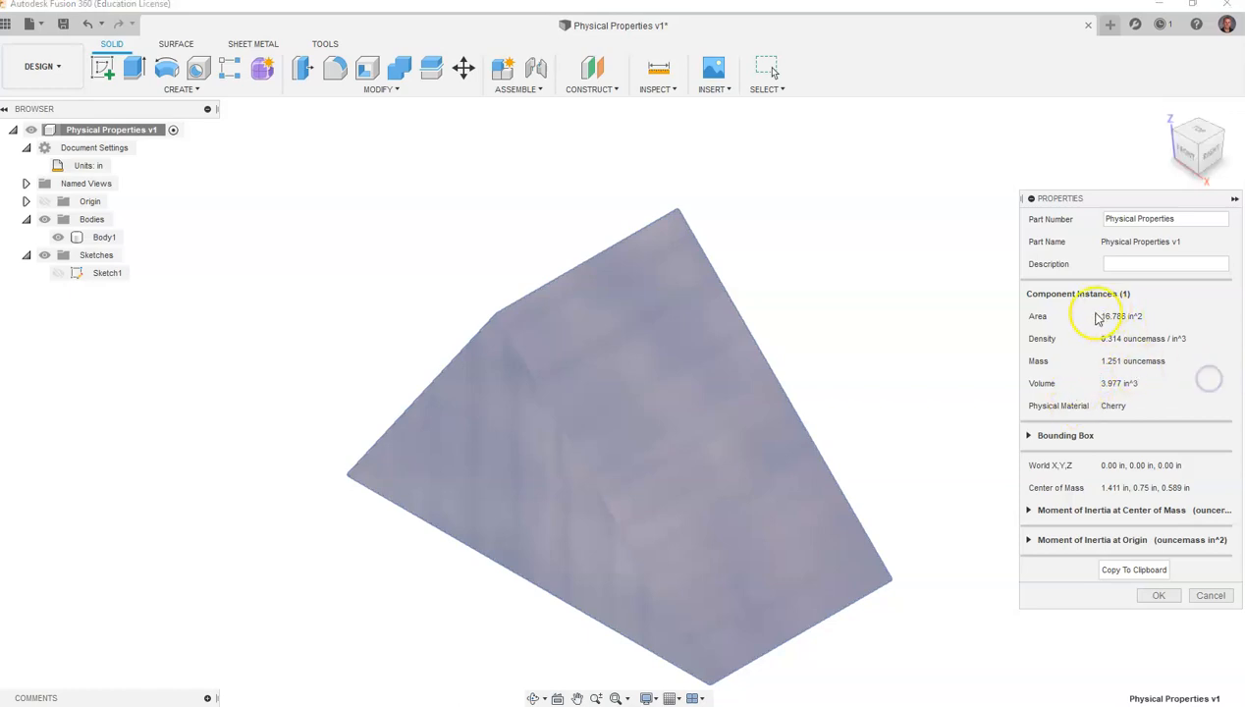
{"action": "left_click", "coordinate": [817, 269]}
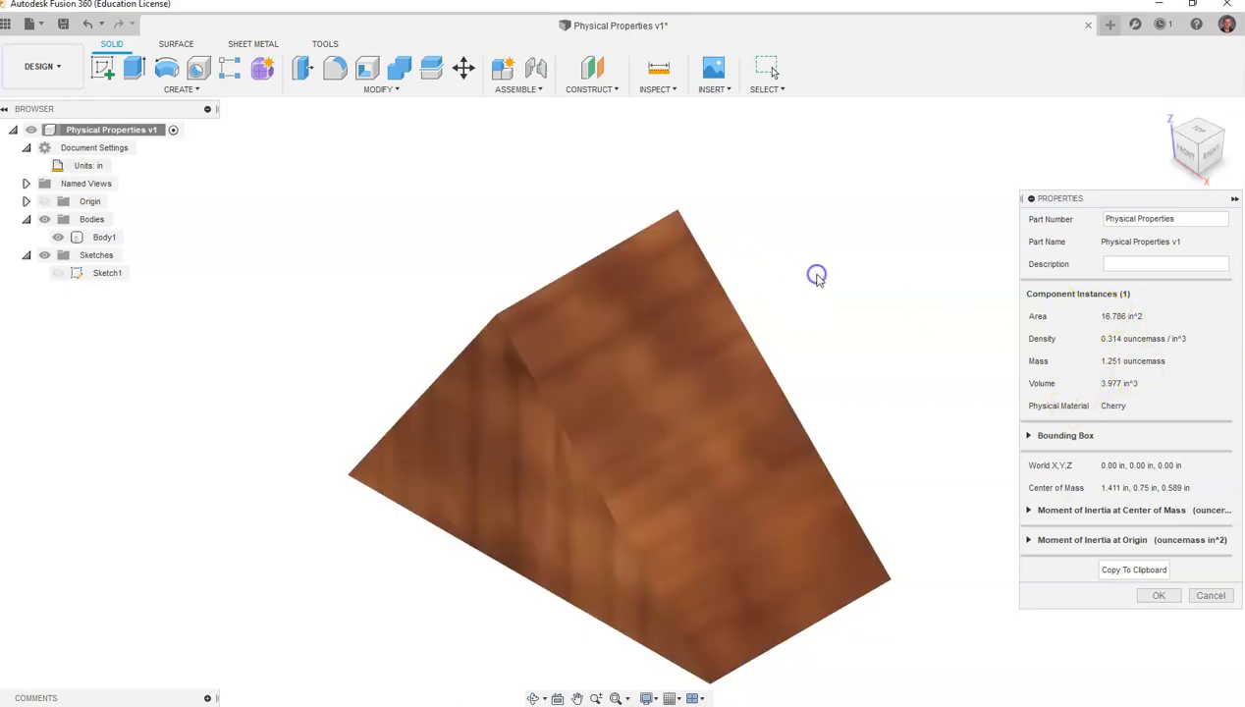
Step: Examine the component's density and expand its moment of inertia at the center of mass
{"action": "left_click", "coordinate": [1110, 341]}
{"action": "left_click", "coordinate": [1181, 350]}
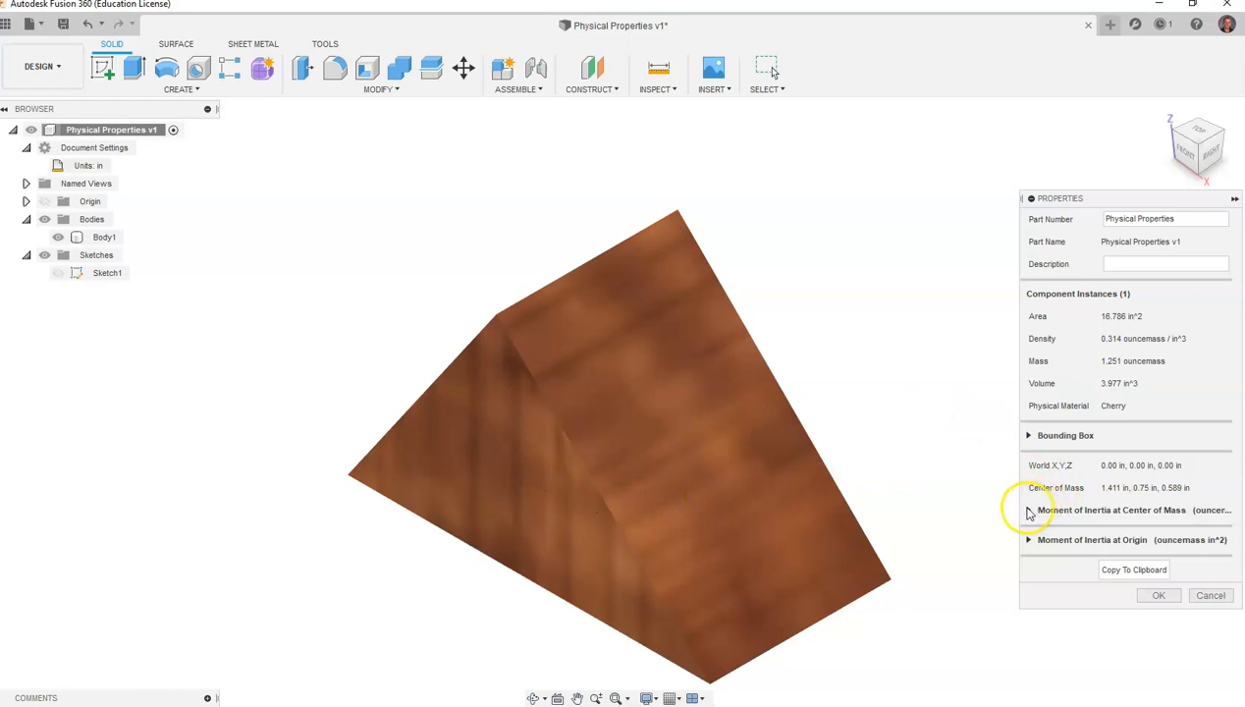
{"action": "left_click", "coordinate": [1030, 511]}
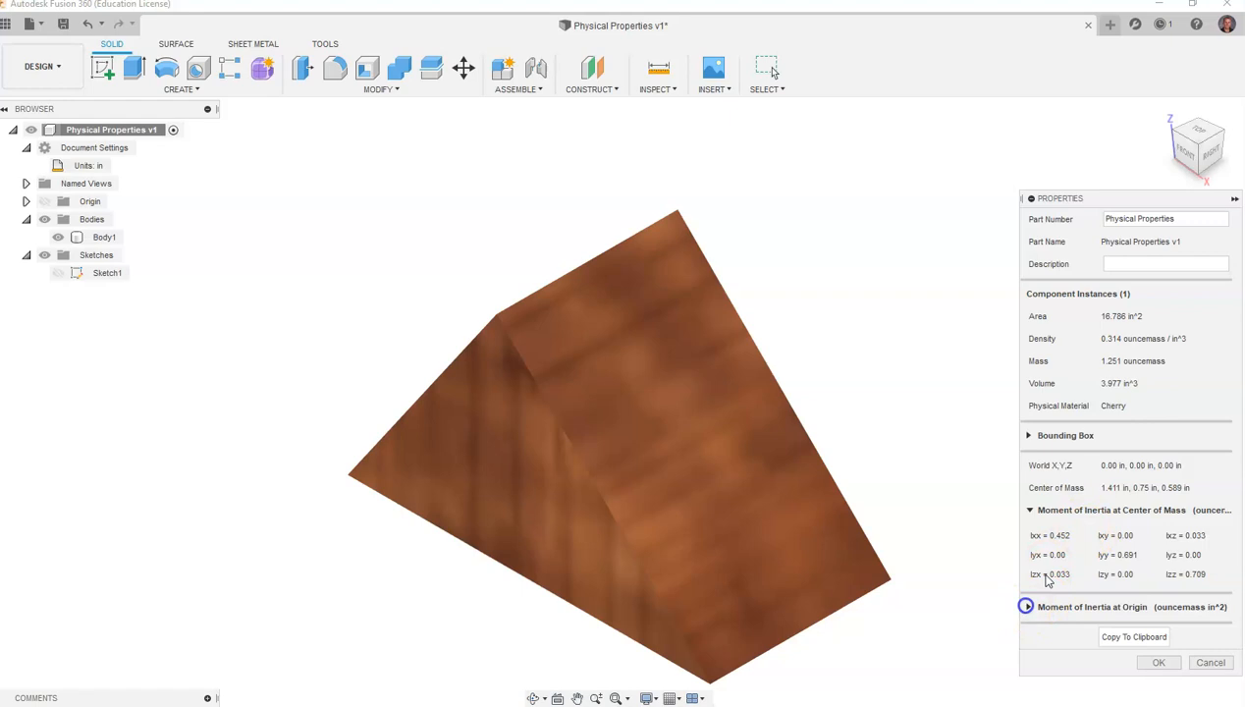
Step: Enter "Cherry Triangle" as the component's description and accept the properties
{"action": "left_click", "coordinate": [1147, 263]}
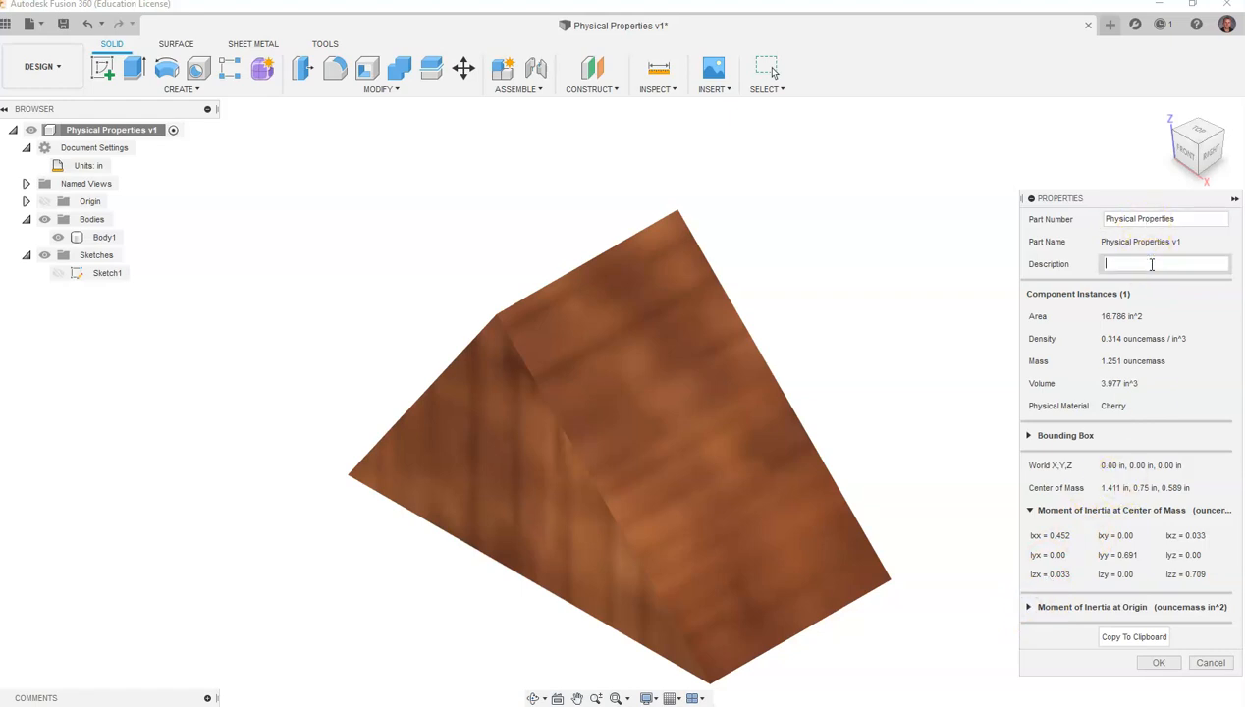
{"action": "type", "text": "Cherry Triangle"}
{"action": "key", "text": "Return"}
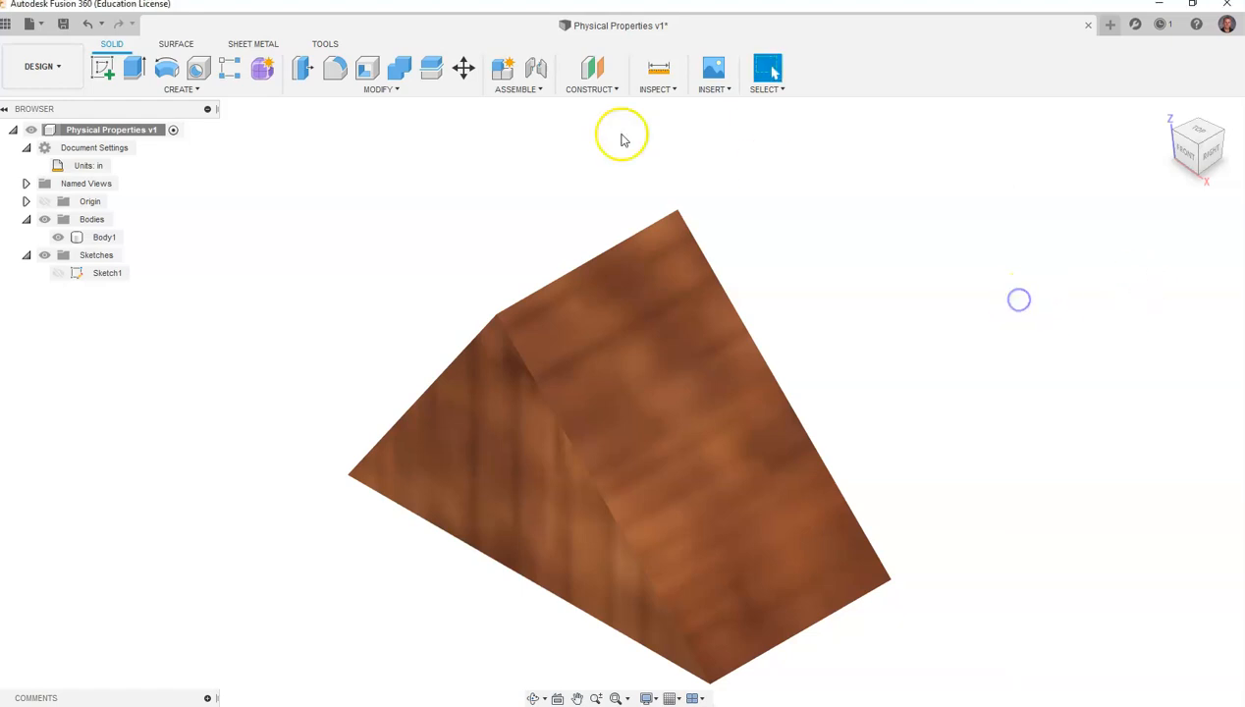